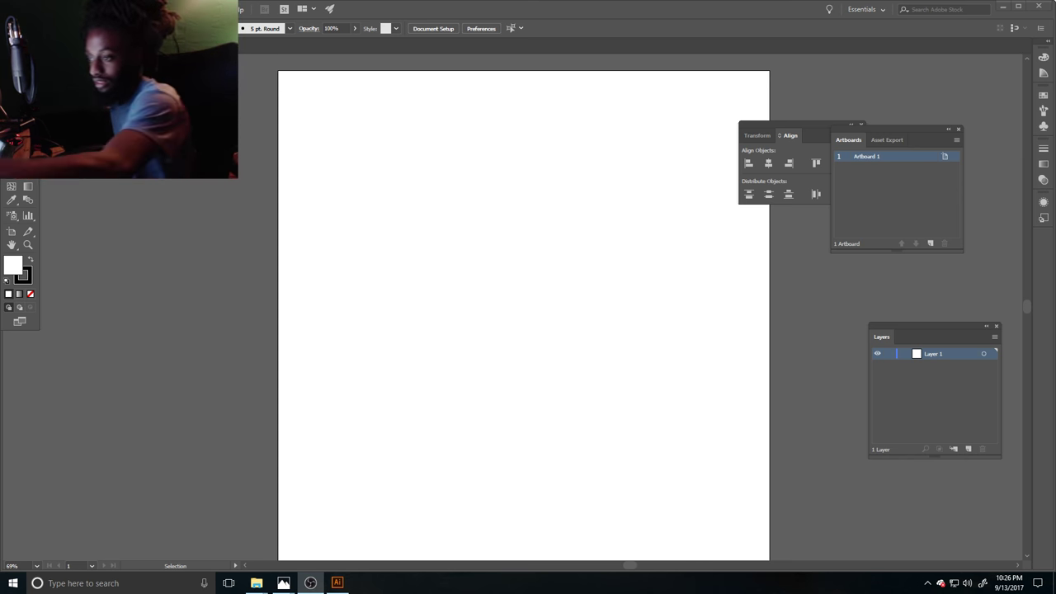
Step: Create a new calligraphic brush with a 5 pt variation and try it out with a stroke beside the artboard
{"action": "key", "text": "b"}
{"action": "left_click_drag", "start_coordinate": [157, 219], "coordinate": [157, 273]}
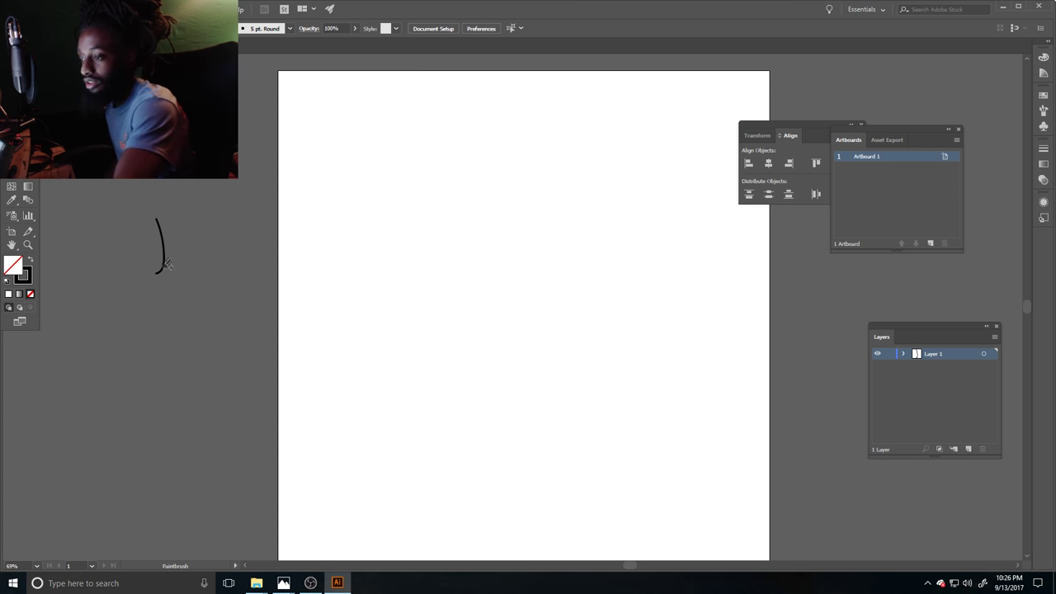
{"action": "left_click", "coordinate": [289, 28]}
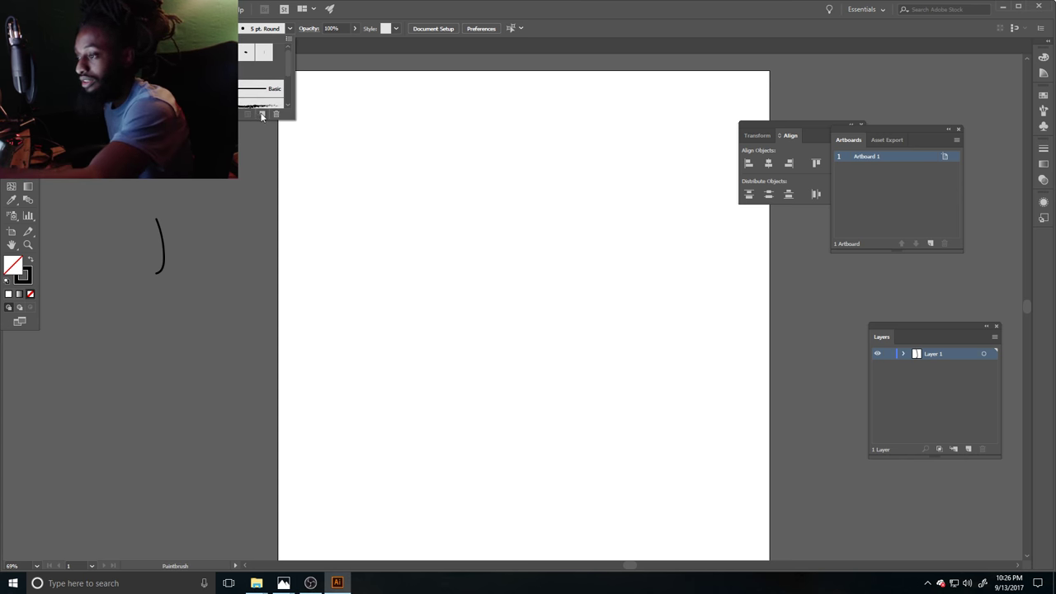
{"action": "left_click", "coordinate": [262, 116]}
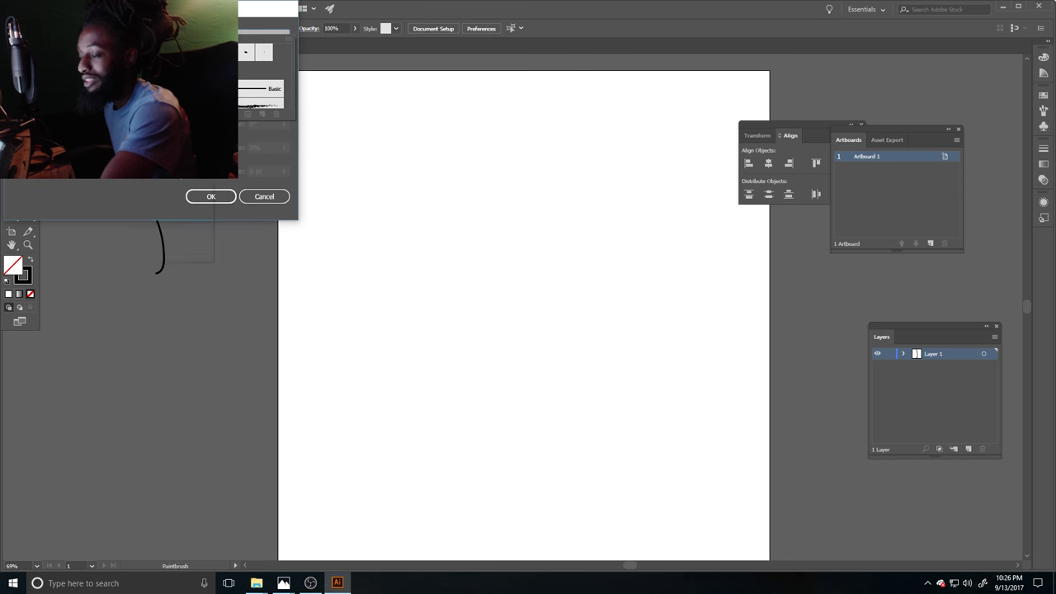
{"action": "left_click", "coordinate": [181, 171]}
{"action": "left_click", "coordinate": [168, 213]}
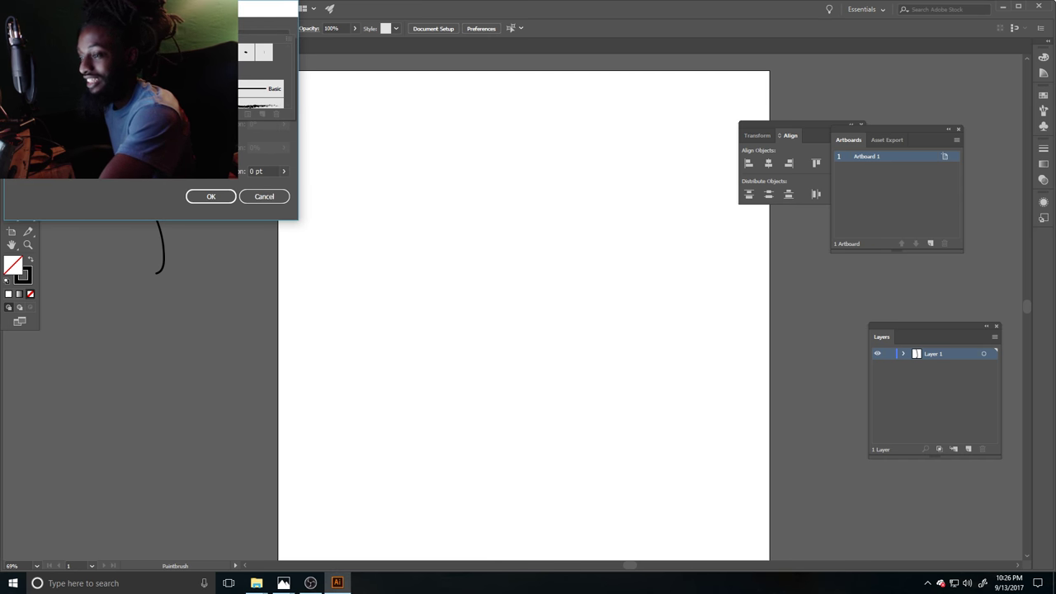
{"action": "left_click", "coordinate": [284, 171]}
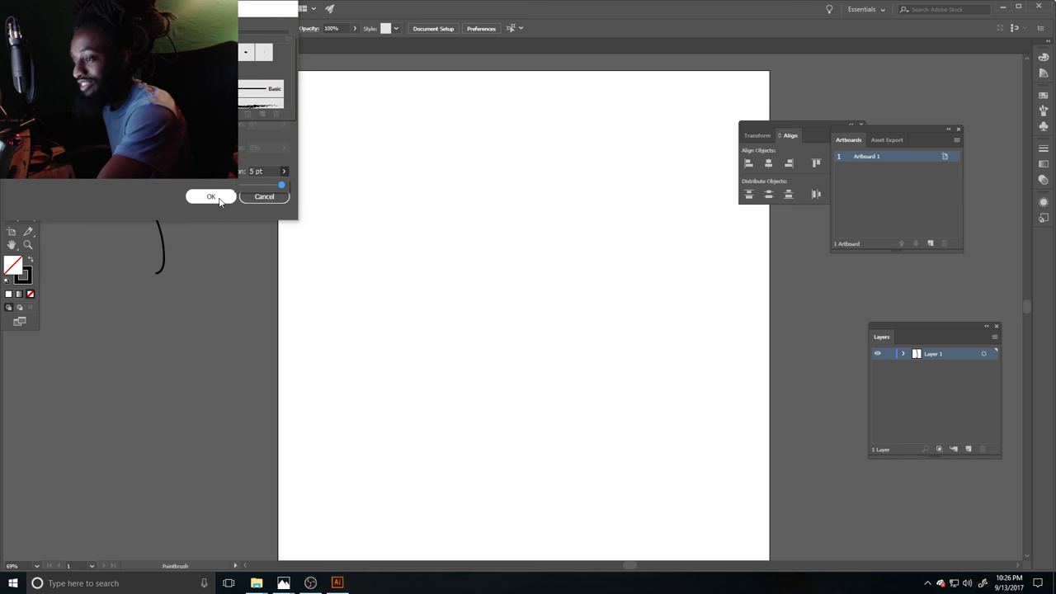
{"action": "left_click", "coordinate": [212, 196]}
{"action": "left_click_drag", "start_coordinate": [217, 235], "coordinate": [213, 190]}
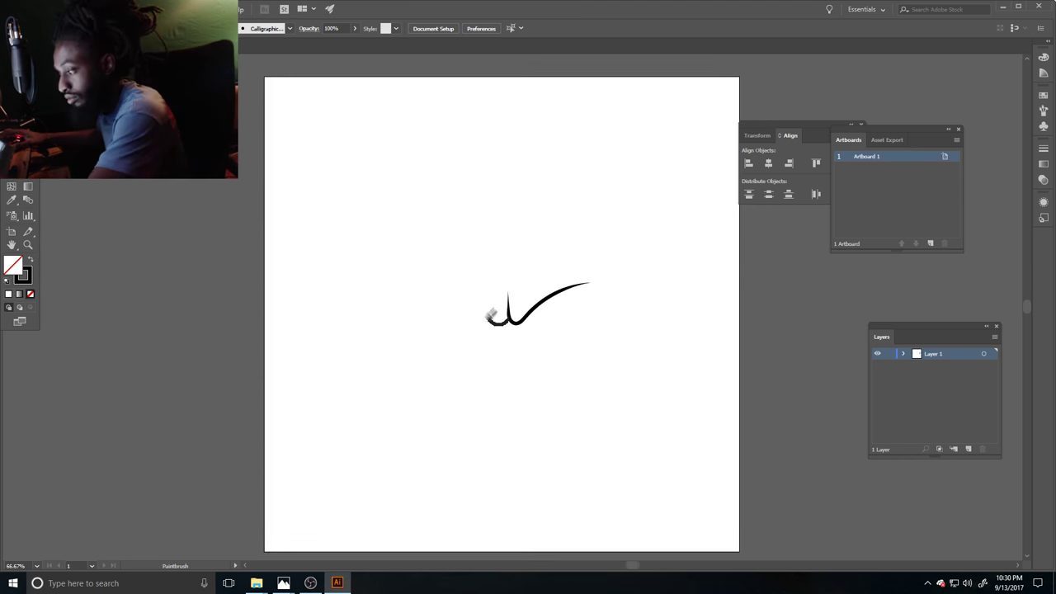
Step: Paint a frowning face in black line art with the new brush, including the brow, eye outlines, forehead creases and both ears
{"action": "mouse_move", "coordinate": [495, 317]}
{"action": "left_mouse_down"}
{"action": "mouse_move", "coordinate": [426, 274]}
{"action": "mouse_move", "coordinate": [573, 312]}
{"action": "mouse_move", "coordinate": [585, 283]}
{"action": "left_mouse_up"}
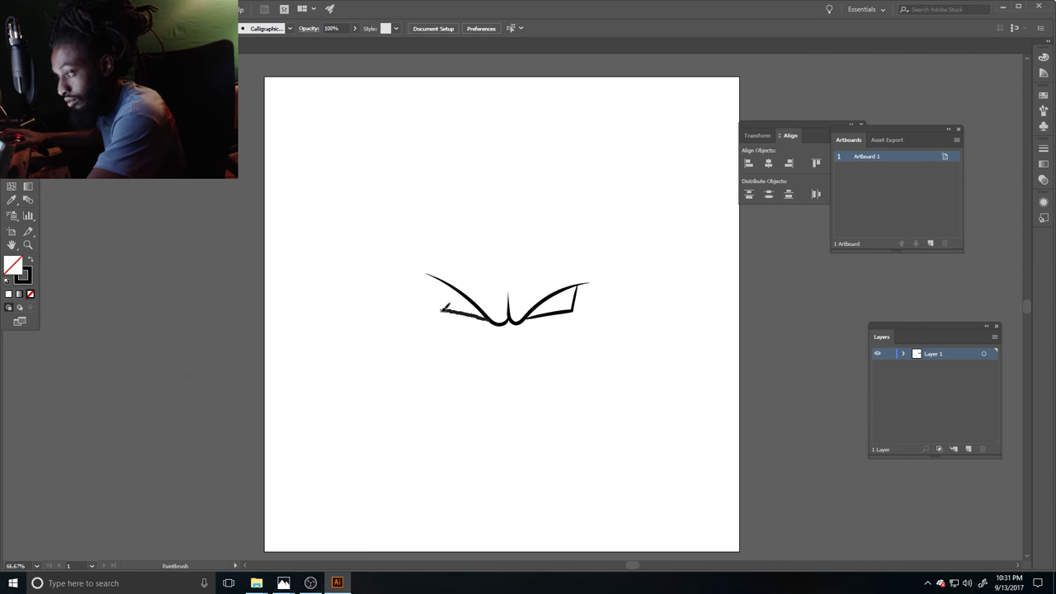
{"action": "left_click_drag", "start_coordinate": [444, 308], "coordinate": [413, 229]}
{"action": "mouse_move", "coordinate": [569, 285]}
{"action": "left_mouse_down"}
{"action": "mouse_move", "coordinate": [604, 268]}
{"action": "mouse_move", "coordinate": [586, 234]}
{"action": "left_mouse_up"}
{"action": "left_click_drag", "start_coordinate": [518, 286], "coordinate": [541, 266]}
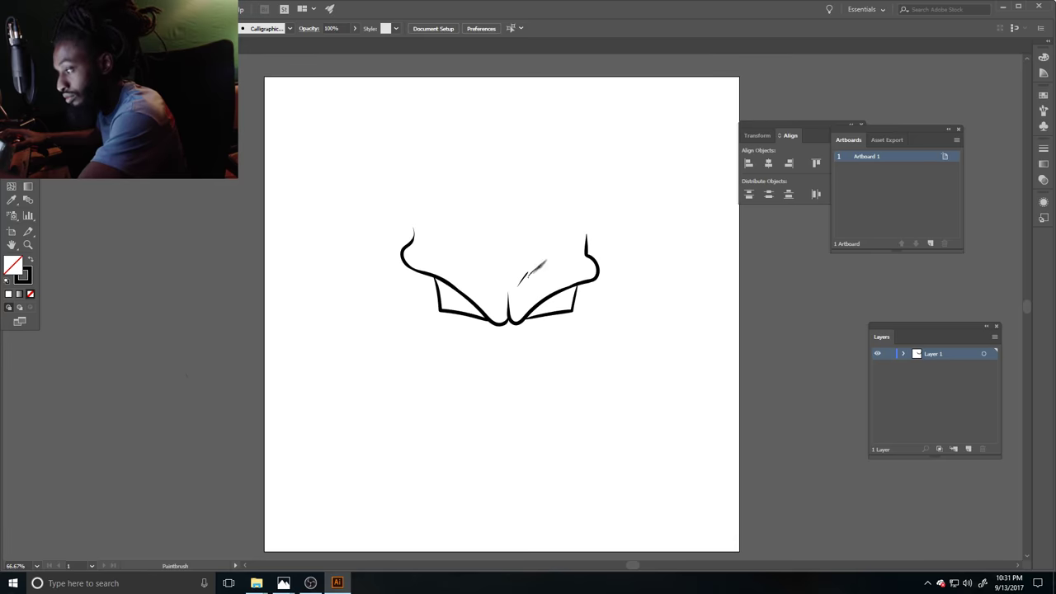
{"action": "mouse_move", "coordinate": [487, 291]}
{"action": "left_mouse_down"}
{"action": "mouse_move", "coordinate": [509, 275]}
{"action": "mouse_move", "coordinate": [505, 251]}
{"action": "left_mouse_up"}
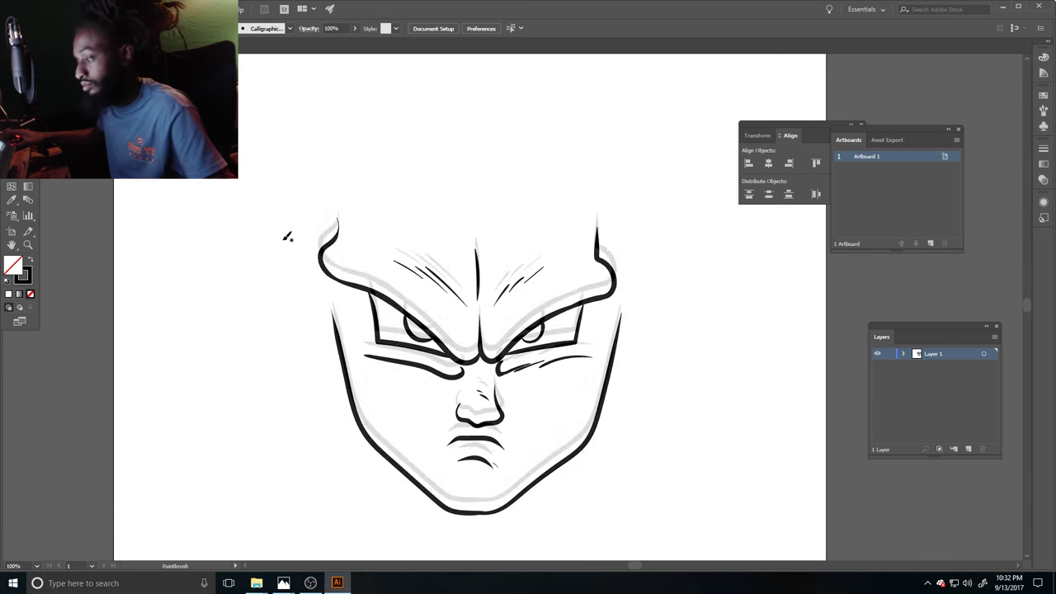
{"action": "mouse_move", "coordinate": [614, 372]}
{"action": "left_mouse_down"}
{"action": "mouse_move", "coordinate": [688, 314]}
{"action": "mouse_move", "coordinate": [646, 242]}
{"action": "left_mouse_up"}
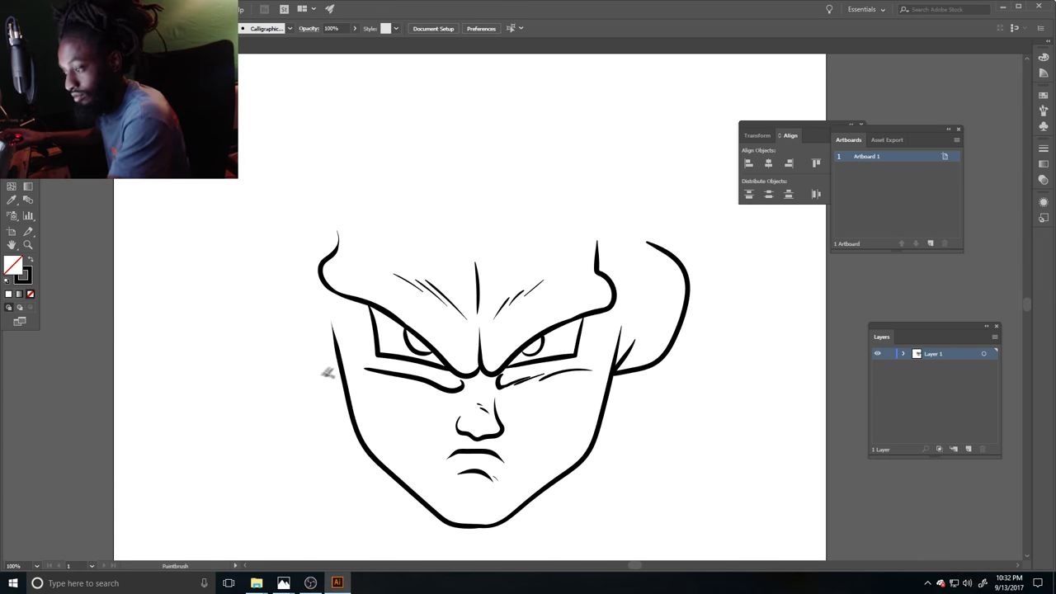
{"action": "mouse_move", "coordinate": [344, 368]}
{"action": "left_mouse_down"}
{"action": "mouse_move", "coordinate": [309, 363]}
{"action": "mouse_move", "coordinate": [261, 306]}
{"action": "left_mouse_up"}
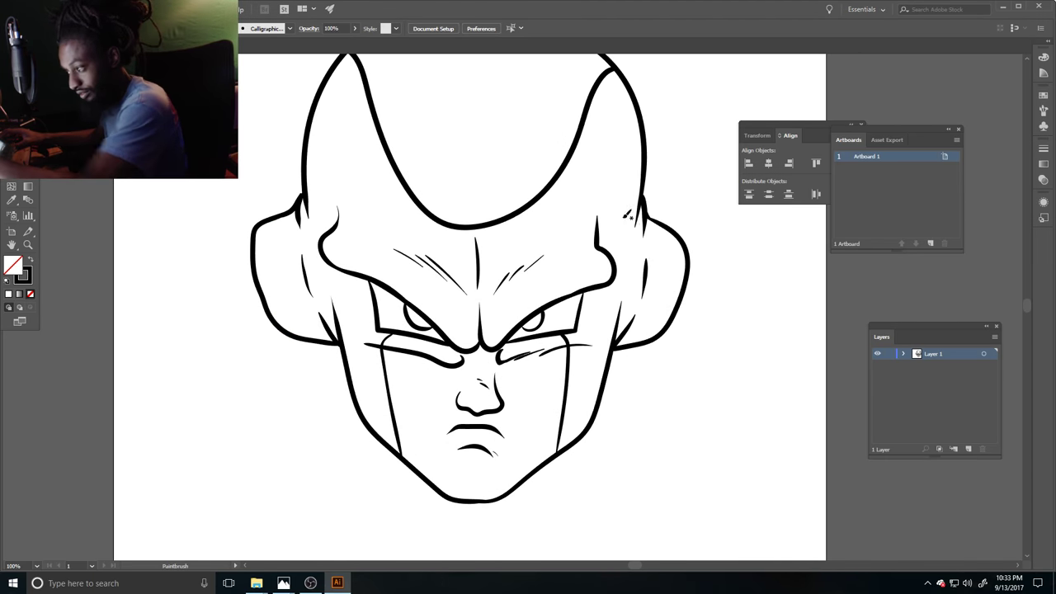
Step: Select the entire head drawing and expand the appearance of its brush strokes
{"action": "key", "text": "ctrl+minus"}
{"action": "key", "text": "ctrl+minus"}
{"action": "key", "text": "ctrl+plus"}
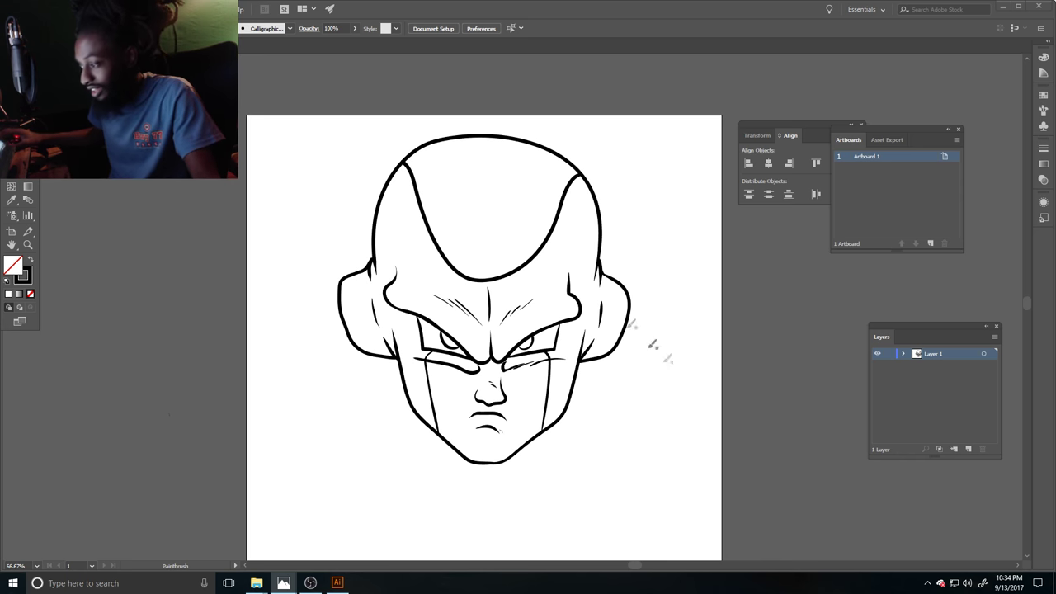
{"action": "key", "text": "v"}
{"action": "key", "text": "b"}
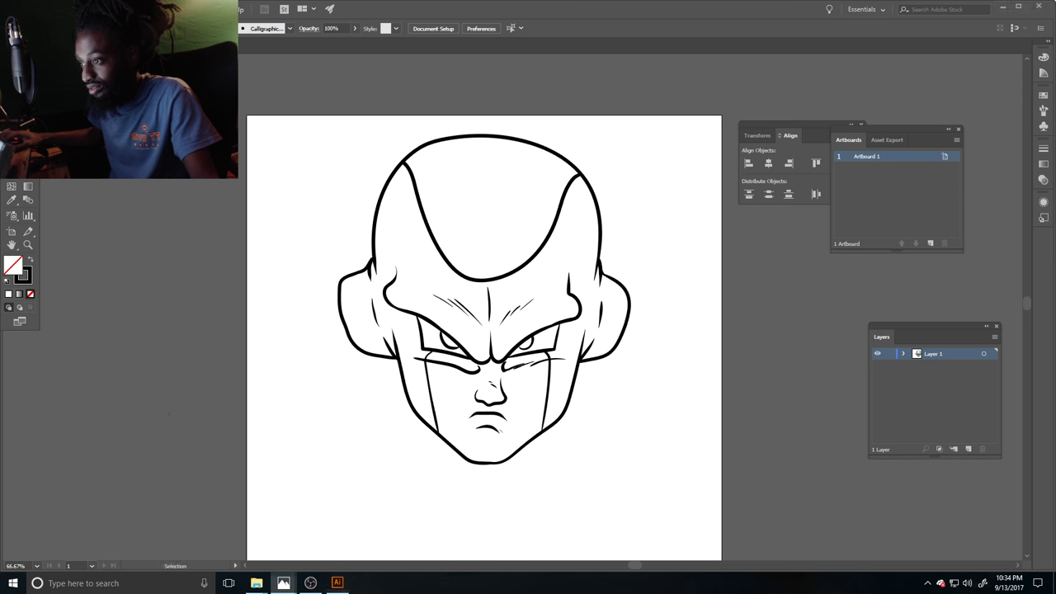
{"action": "key", "text": "alt+Tab"}
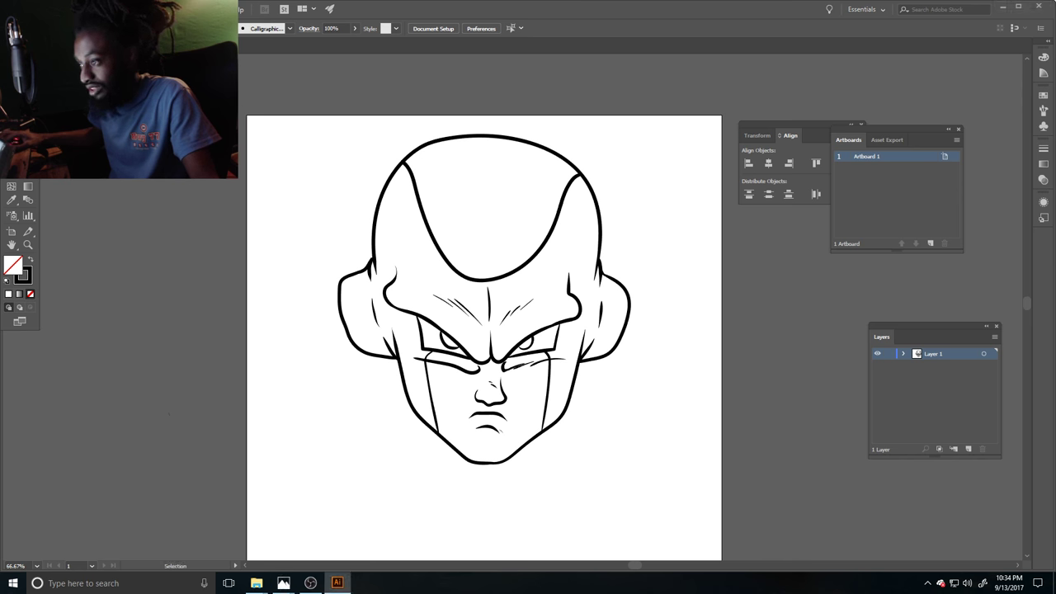
{"action": "mouse_move", "coordinate": [260, 114]}
{"action": "left_mouse_down"}
{"action": "mouse_move", "coordinate": [710, 346]}
{"action": "mouse_move", "coordinate": [736, 501]}
{"action": "left_mouse_up"}
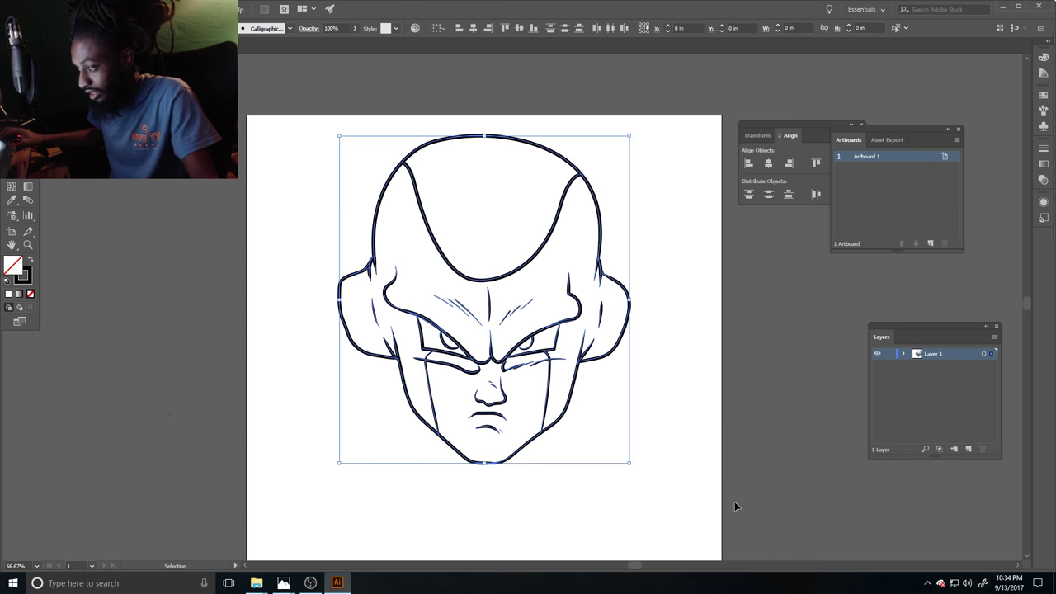
{"action": "key", "text": "ctrl+minus"}
{"action": "key", "text": "ctrl+="}
{"action": "key", "text": "ctrl+="}
{"action": "scroll", "coordinate": [738, 474], "scroll_direction": "down", "scroll_amount": 2}
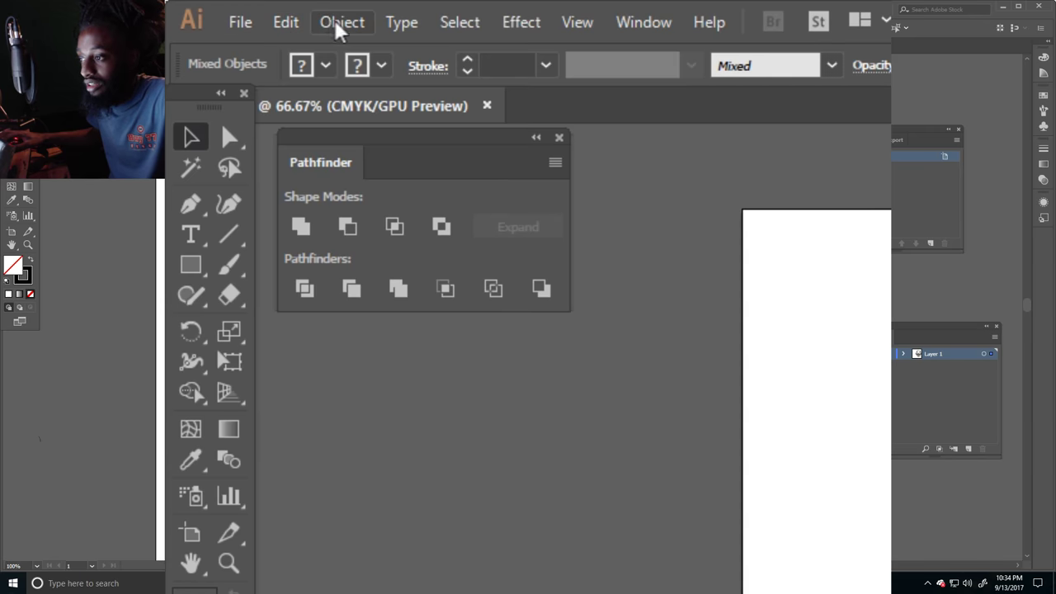
{"action": "left_click", "coordinate": [340, 23]}
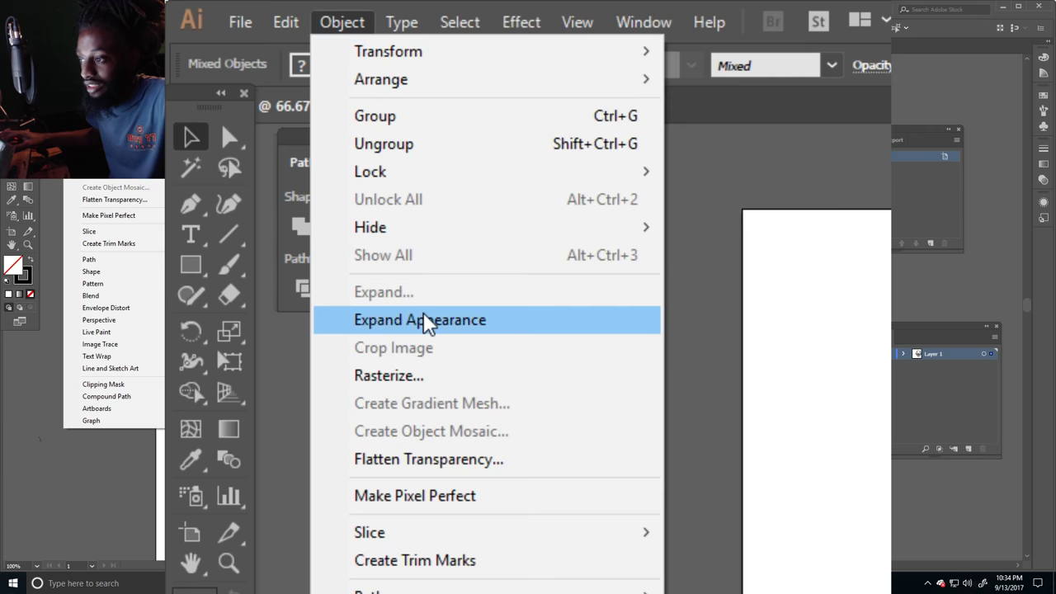
{"action": "left_click", "coordinate": [429, 323]}
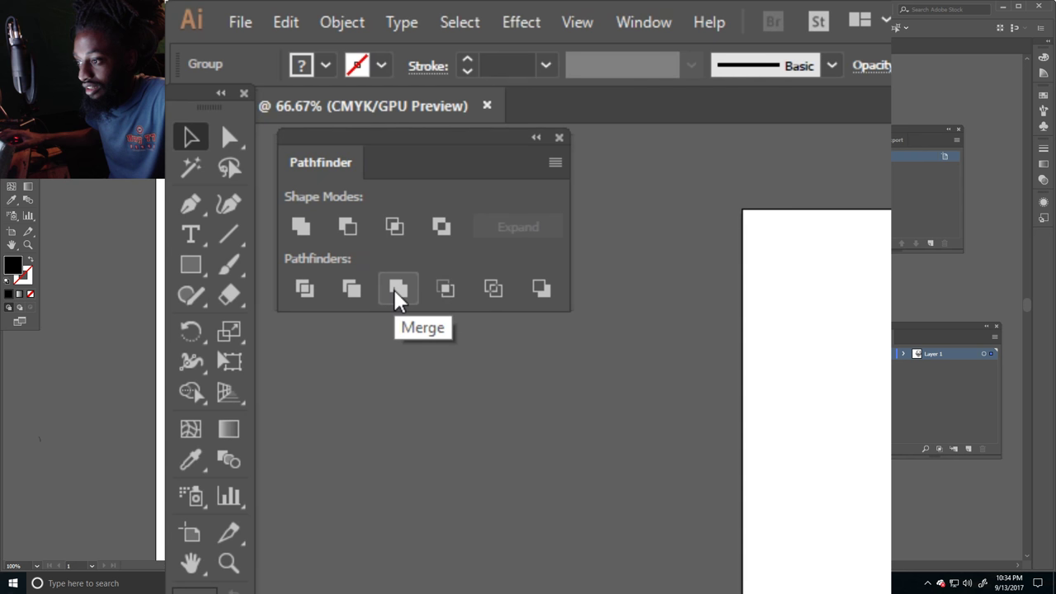
Step: Merge the expanded line art with the Pathfinder Merge operation and deselect it
{"action": "left_click", "coordinate": [399, 289]}
{"action": "left_click", "coordinate": [394, 291]}
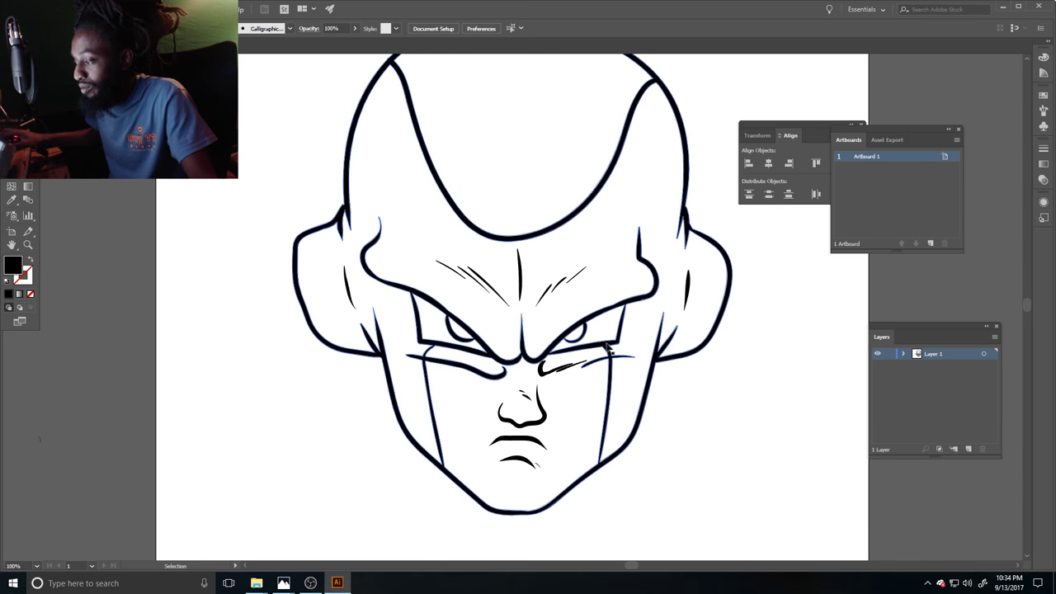
{"action": "scroll", "coordinate": [458, 313], "scroll_direction": "up", "scroll_amount": 1}
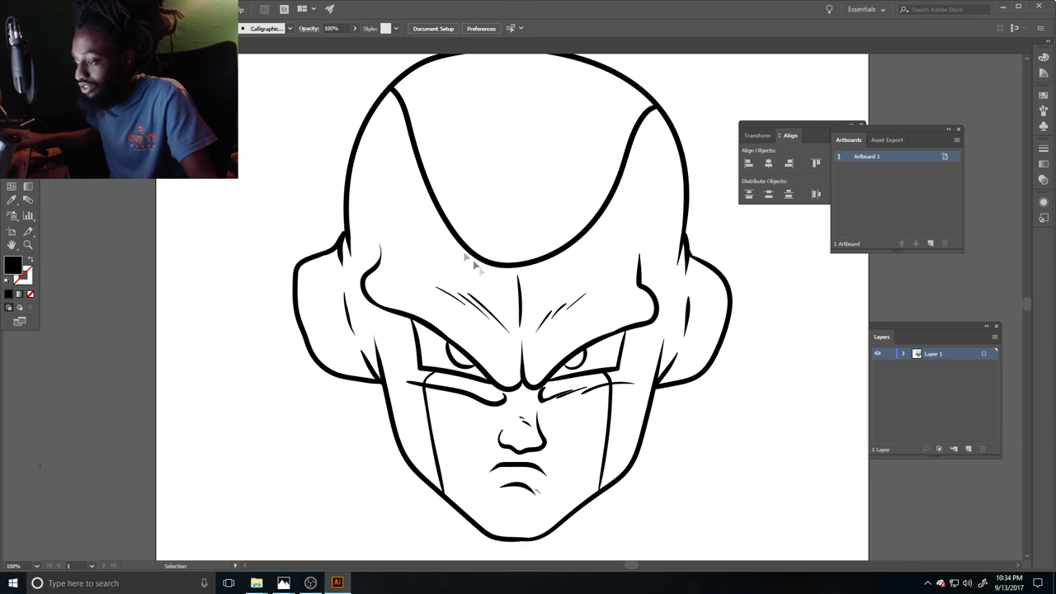
{"action": "left_click", "coordinate": [350, 255]}
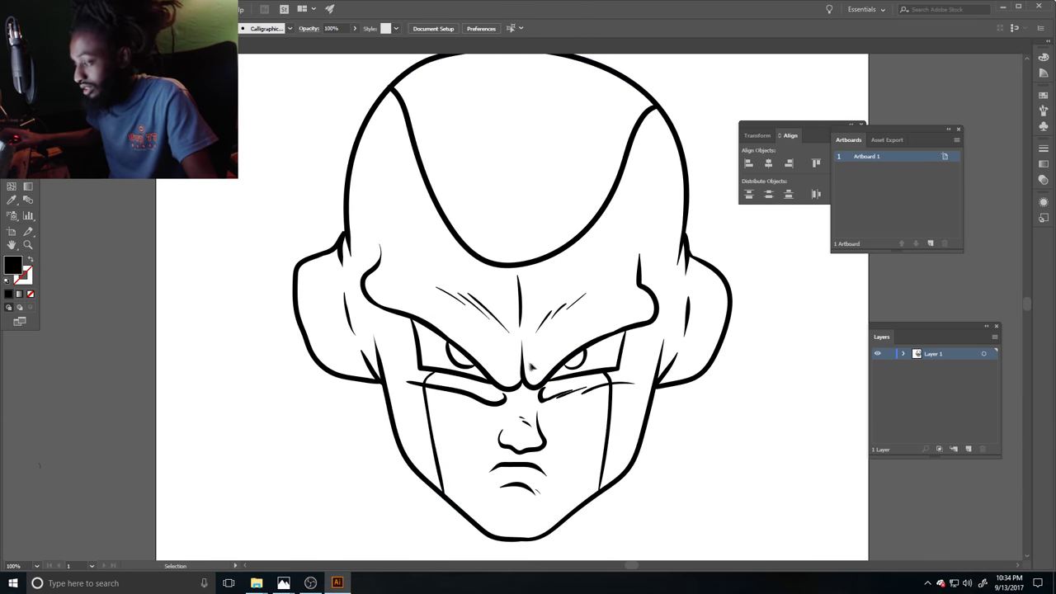
Step: Duplicate Layer 1 and lock the copy
{"action": "scroll", "coordinate": [394, 316], "scroll_direction": "down", "scroll_amount": 1}
{"action": "key", "text": "ctrl+minus"}
{"action": "scroll", "coordinate": [537, 370], "scroll_direction": "right", "scroll_amount": 1}
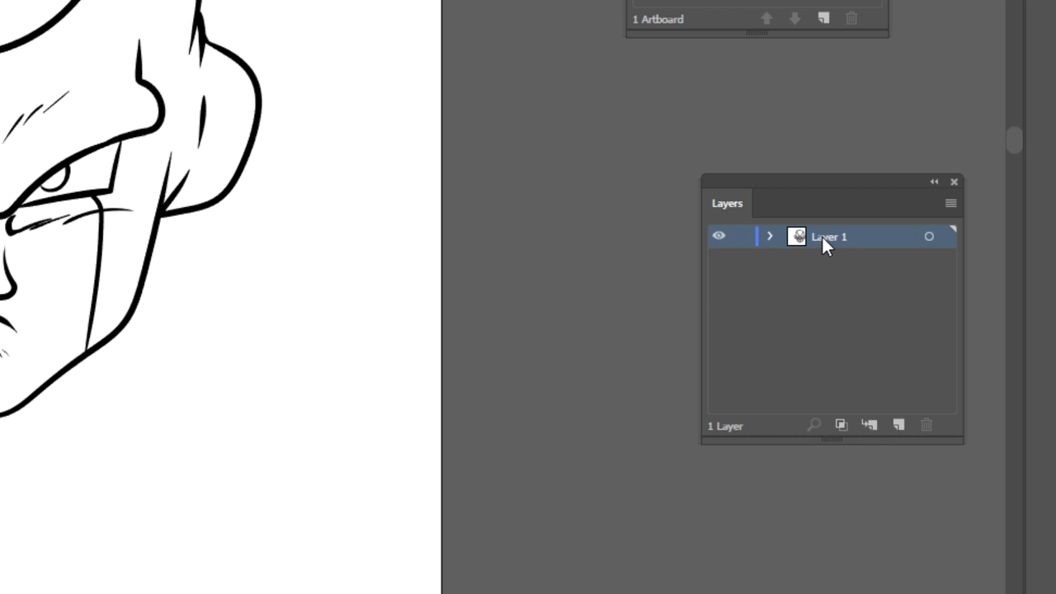
{"action": "left_click_drag", "start_coordinate": [821, 235], "coordinate": [900, 429]}
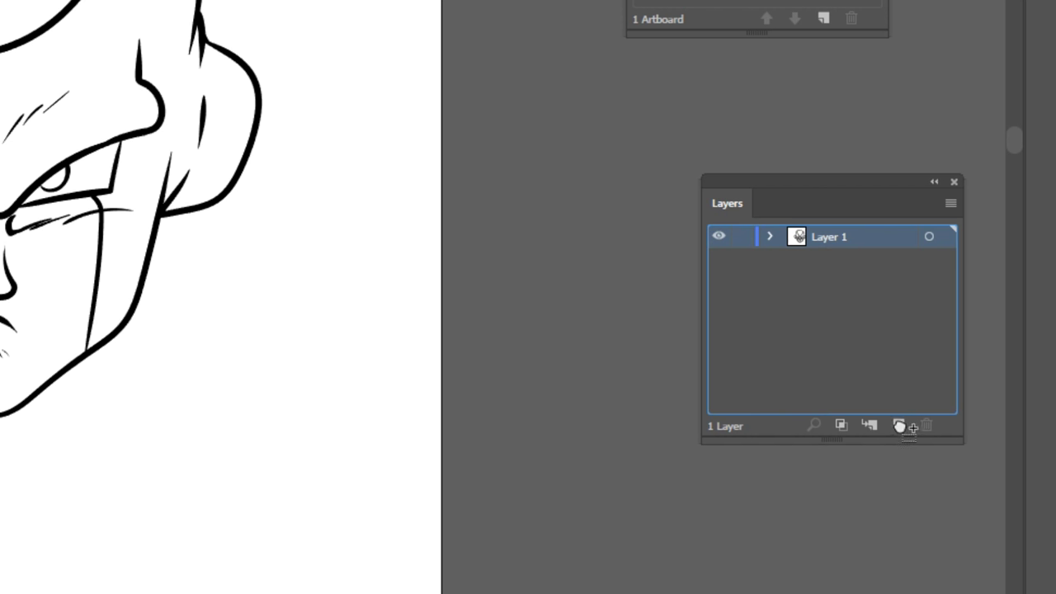
{"action": "left_click_drag", "start_coordinate": [900, 425], "coordinate": [899, 423]}
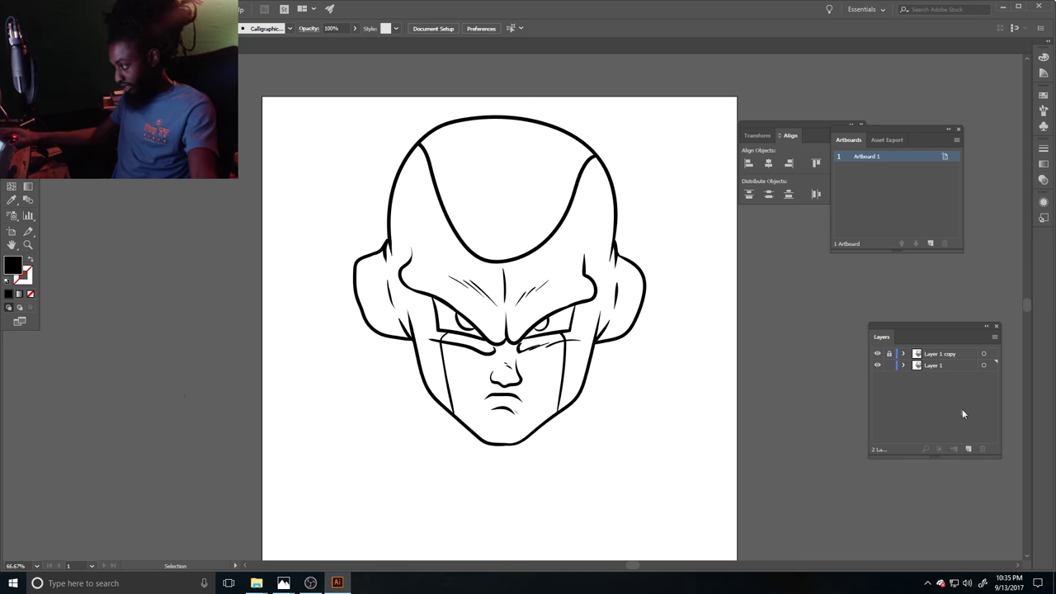
Step: Make Layer 1 the active layer and set the fill colour to yellow with C 1%, M 16%, Y 97%, K 0%
{"action": "key", "text": "ctrl+minus"}
{"action": "key", "text": "ctrl+plus"}
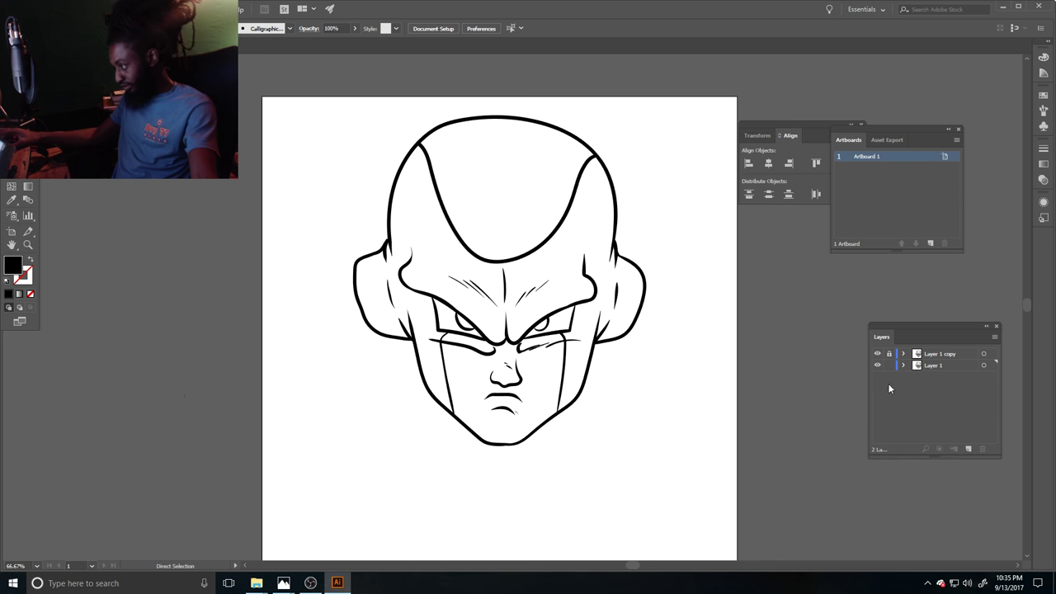
{"action": "left_click", "coordinate": [930, 365]}
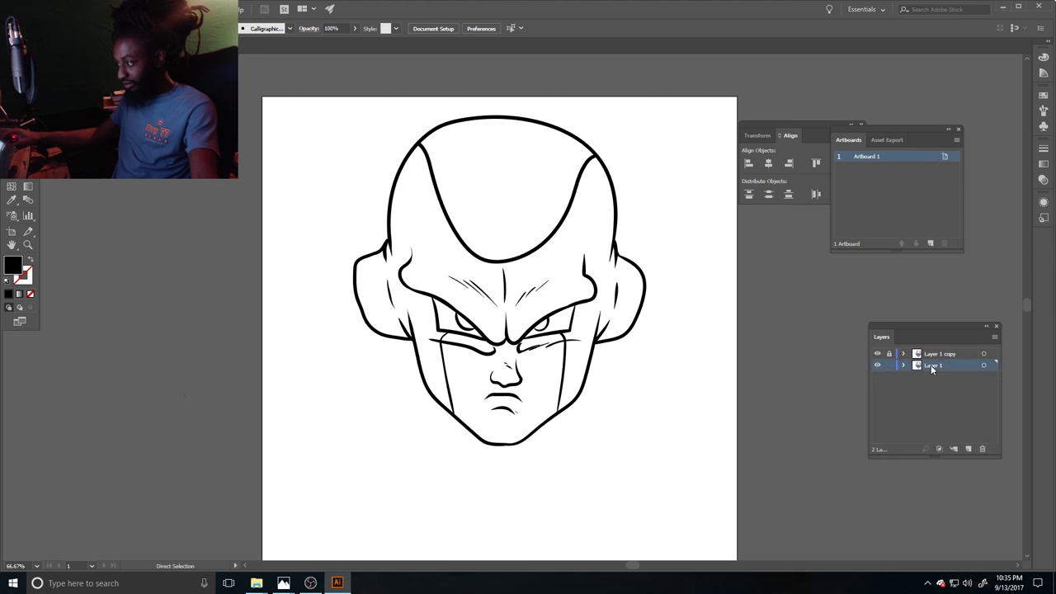
{"action": "key", "text": "v"}
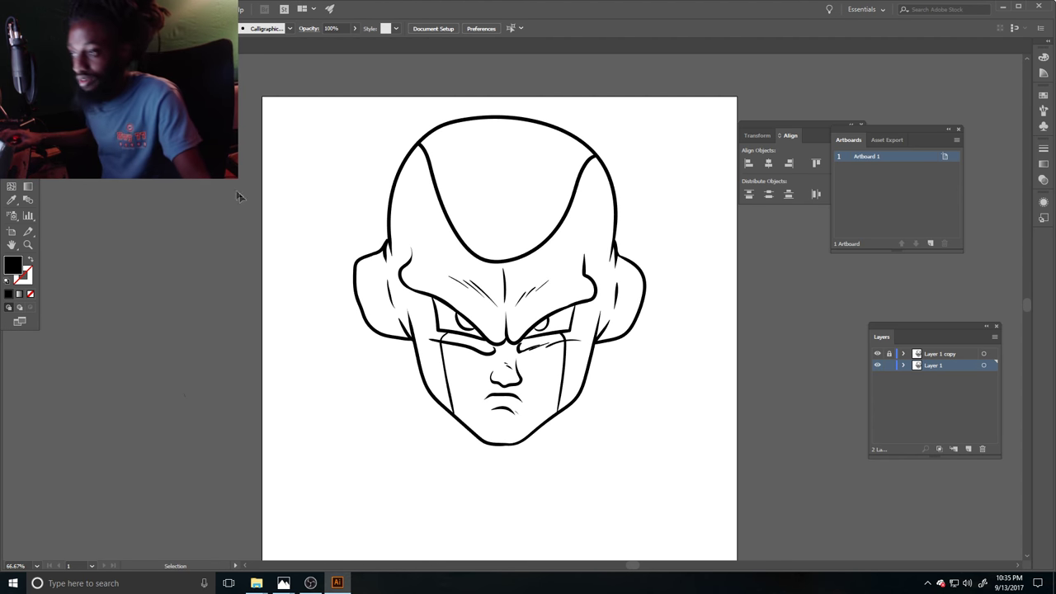
{"action": "double_click", "coordinate": [11, 269]}
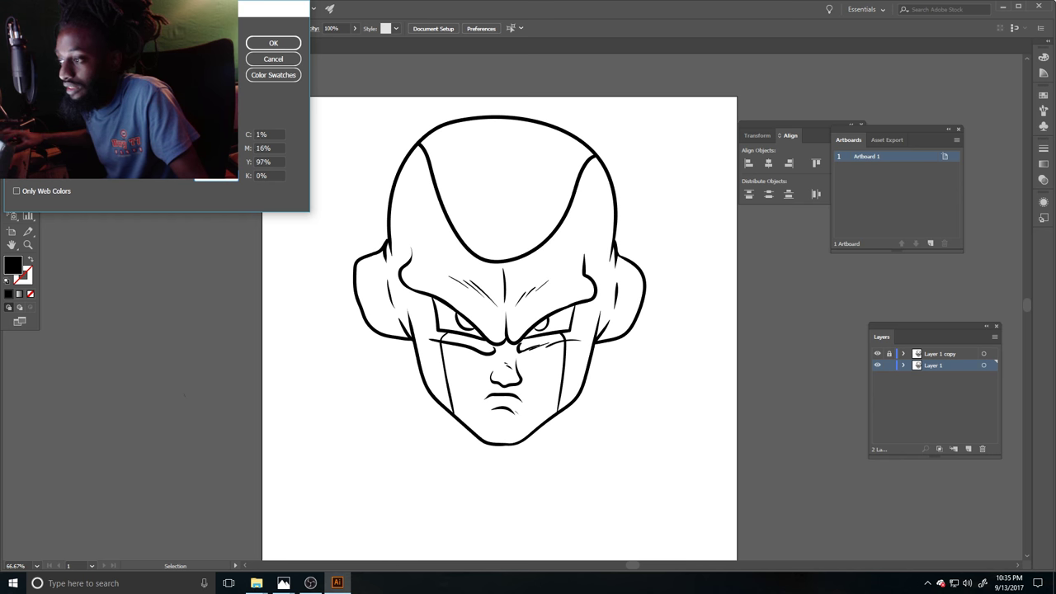
{"action": "left_click", "coordinate": [273, 43]}
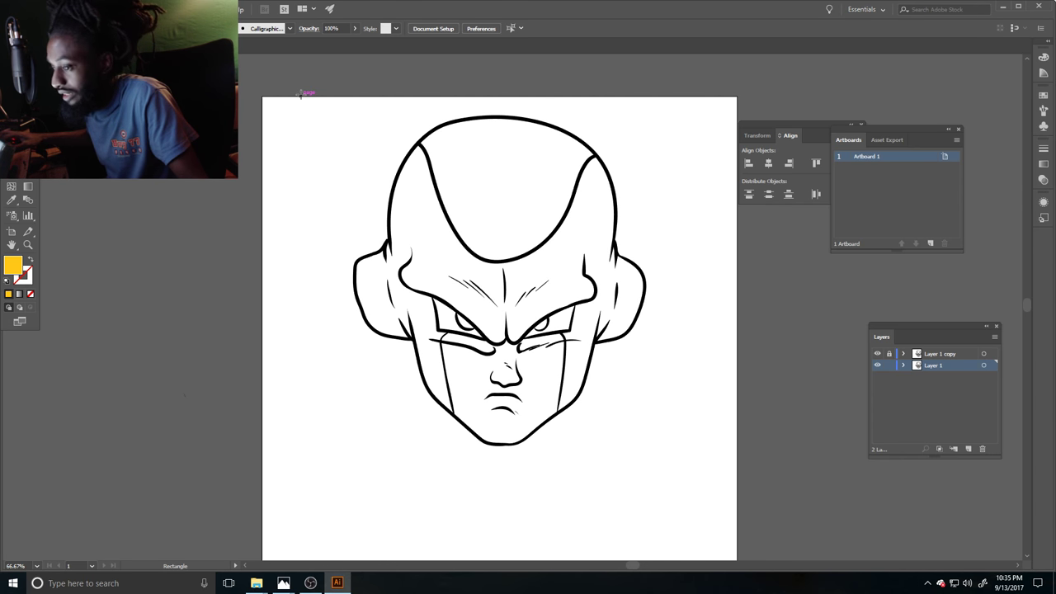
Step: Draw a yellow rectangle about 16.1 by 15.4 in covering the whole head and send it to the back of Layer 1
{"action": "left_click_drag", "start_coordinate": [291, 91], "coordinate": [715, 496]}
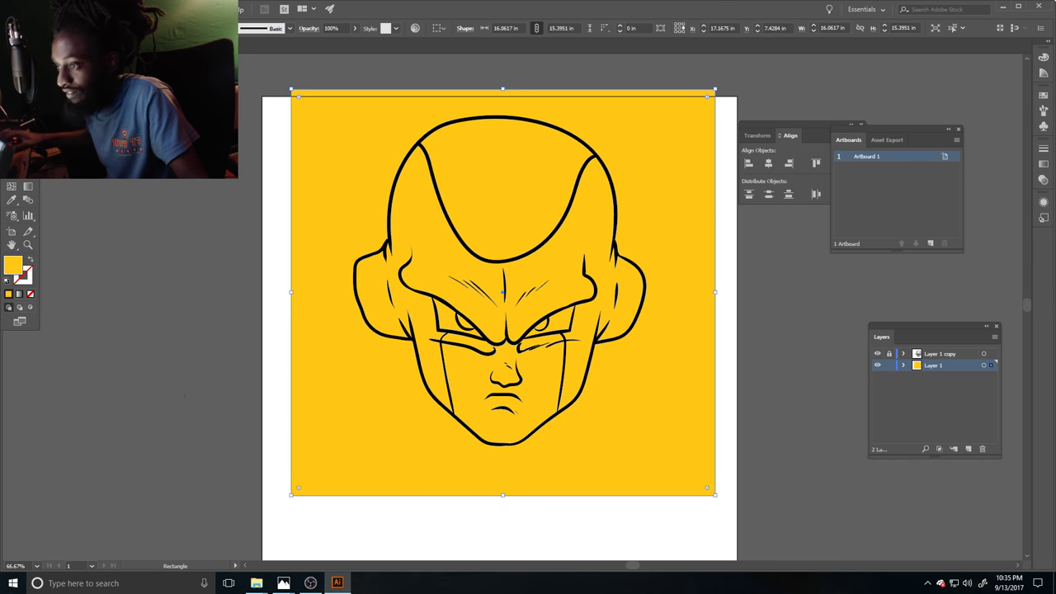
{"action": "key", "text": "v"}
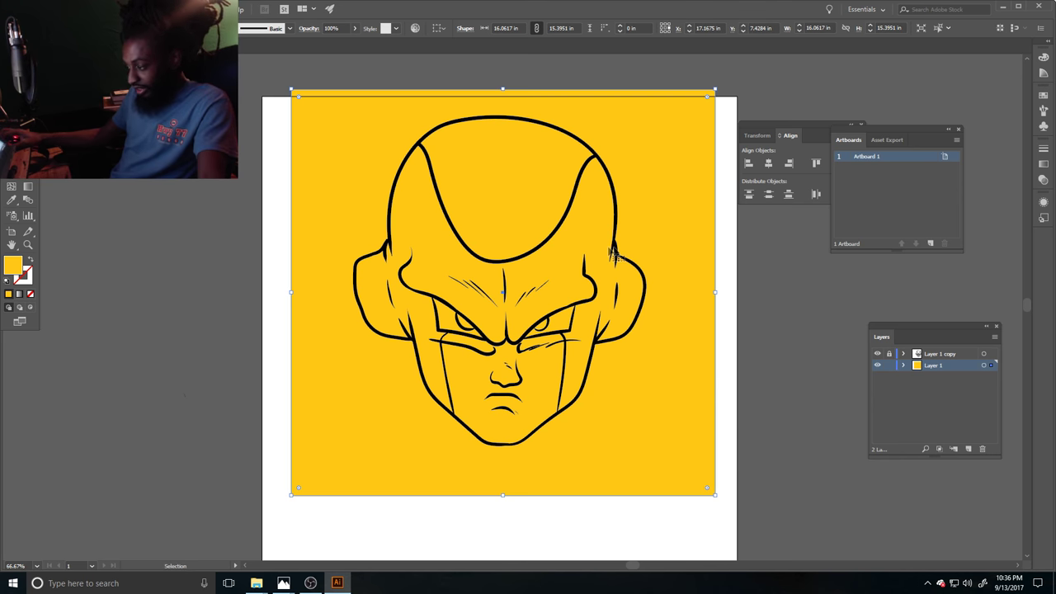
{"action": "right_click", "coordinate": [684, 366]}
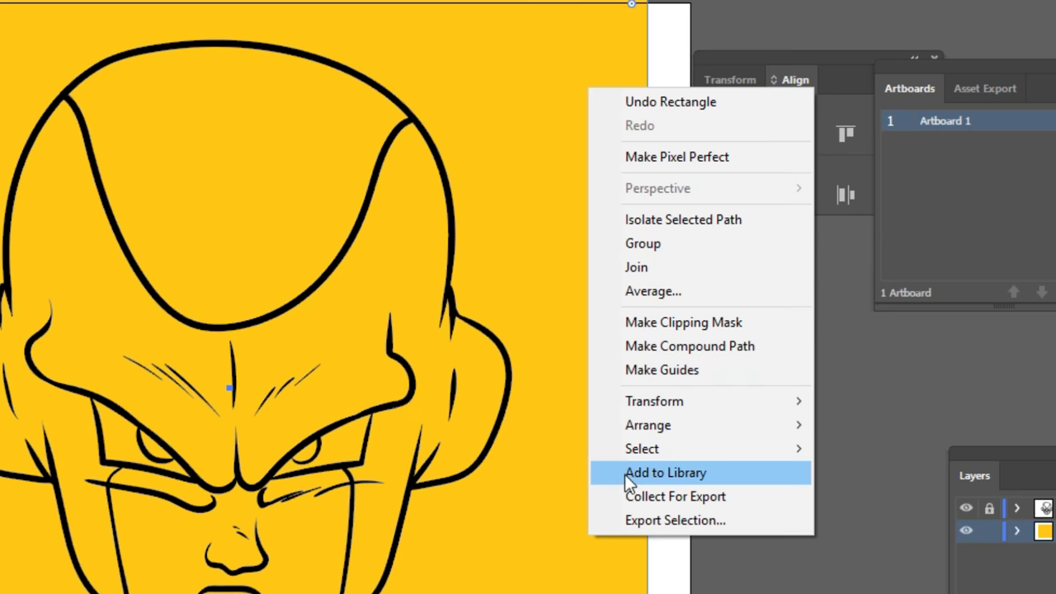
{"action": "mouse_move", "coordinate": [714, 314]}
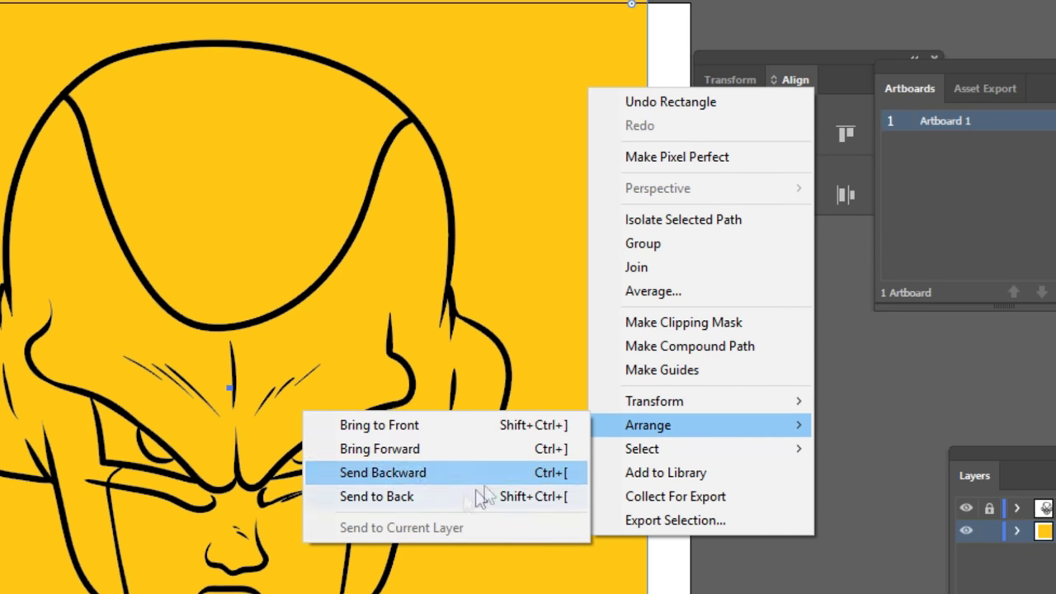
{"action": "left_click", "coordinate": [422, 495]}
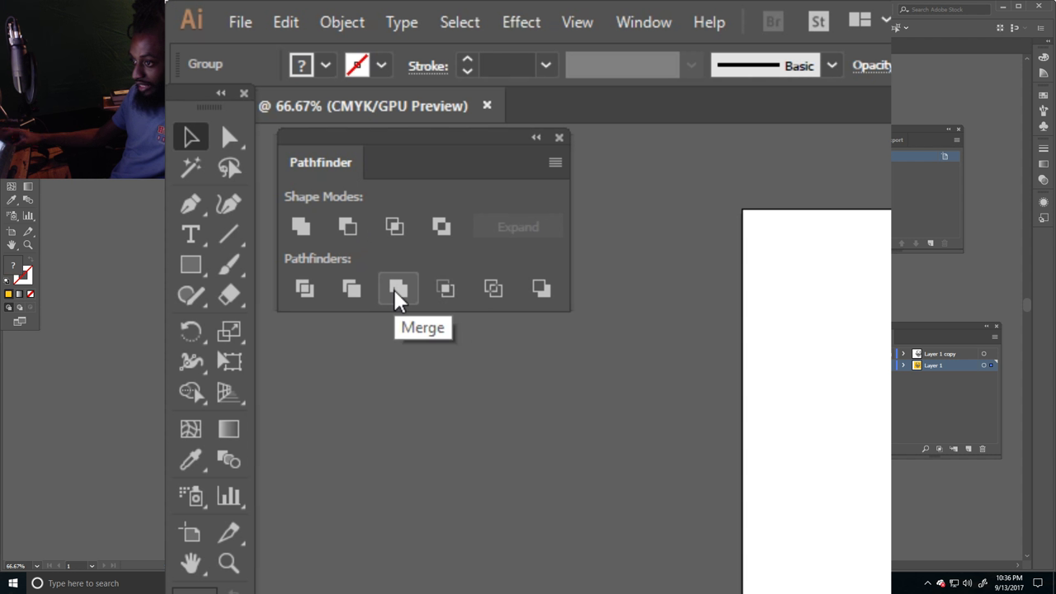
Step: Merge the yellow rectangle and the line art on Layer 1 with the Pathfinder Merge operation
{"action": "left_click", "coordinate": [397, 301]}
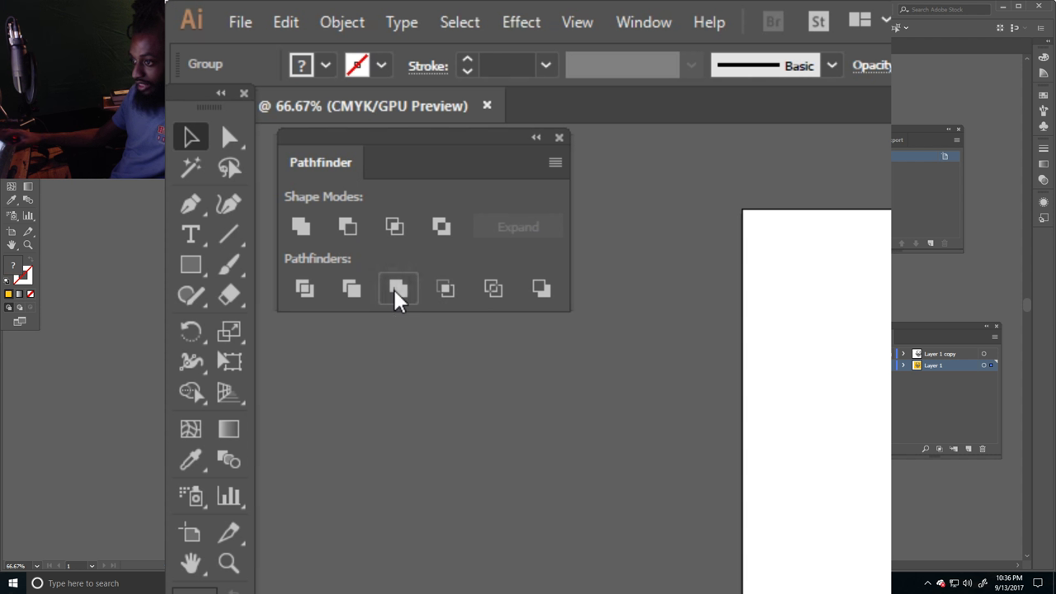
Step: Apply the Pathfinder Merge and isolate the merged group on Layer 1 for editing
{"action": "left_click", "coordinate": [398, 301]}
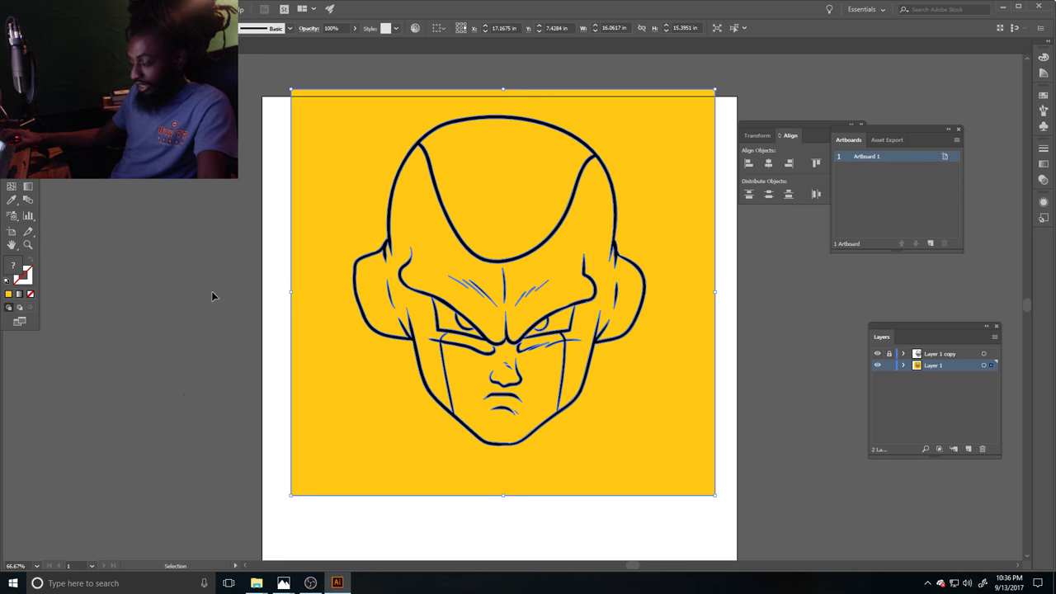
{"action": "left_click", "coordinate": [208, 285]}
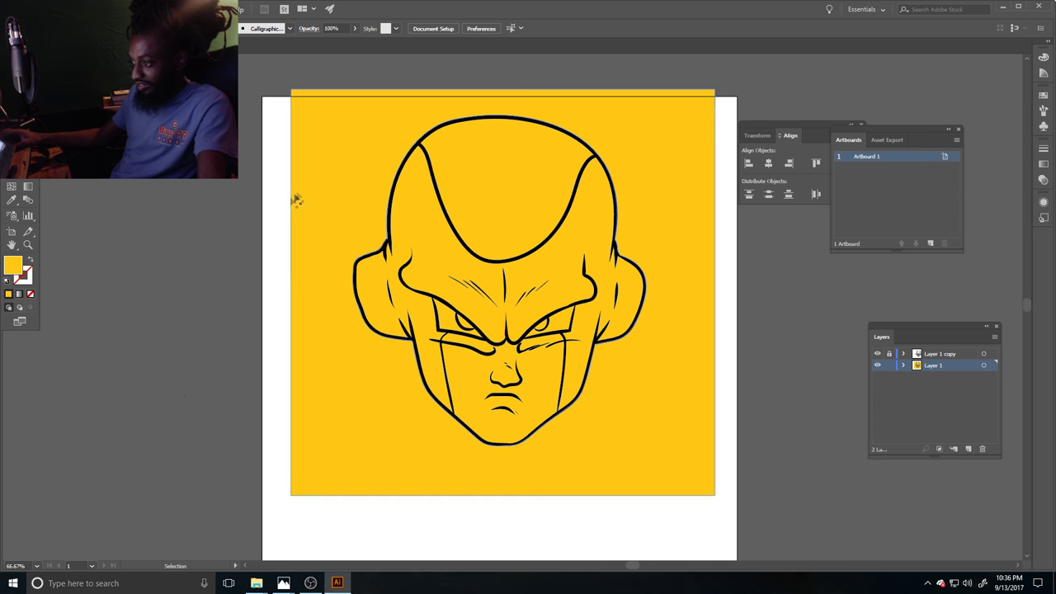
{"action": "left_click", "coordinate": [334, 143]}
{"action": "right_click", "coordinate": [335, 146]}
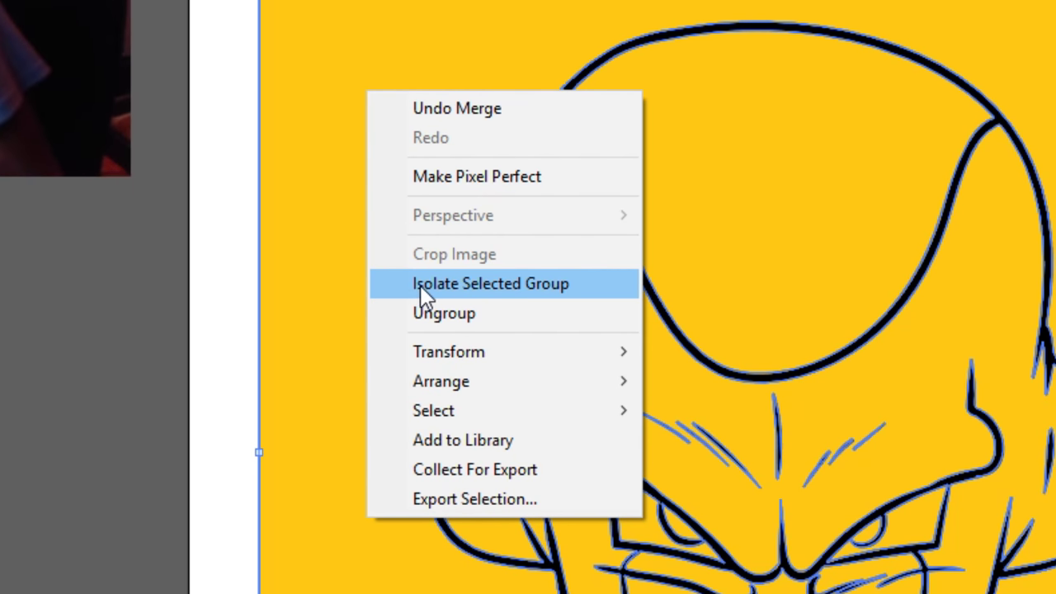
{"action": "left_click", "coordinate": [422, 293]}
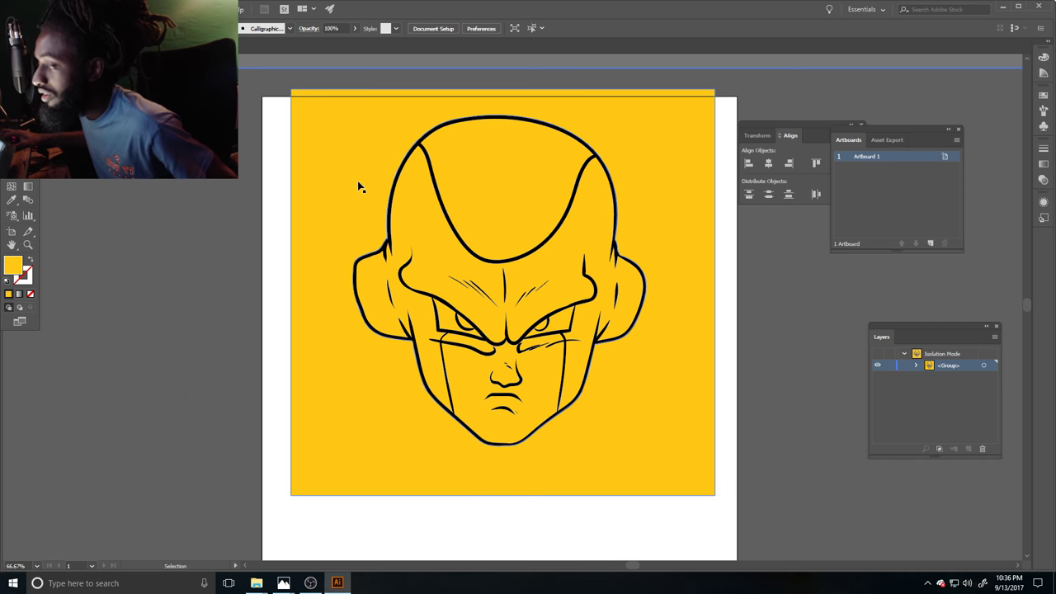
Step: Delete the yellow background area surrounding the head inside the isolated group
{"action": "left_click", "coordinate": [358, 187]}
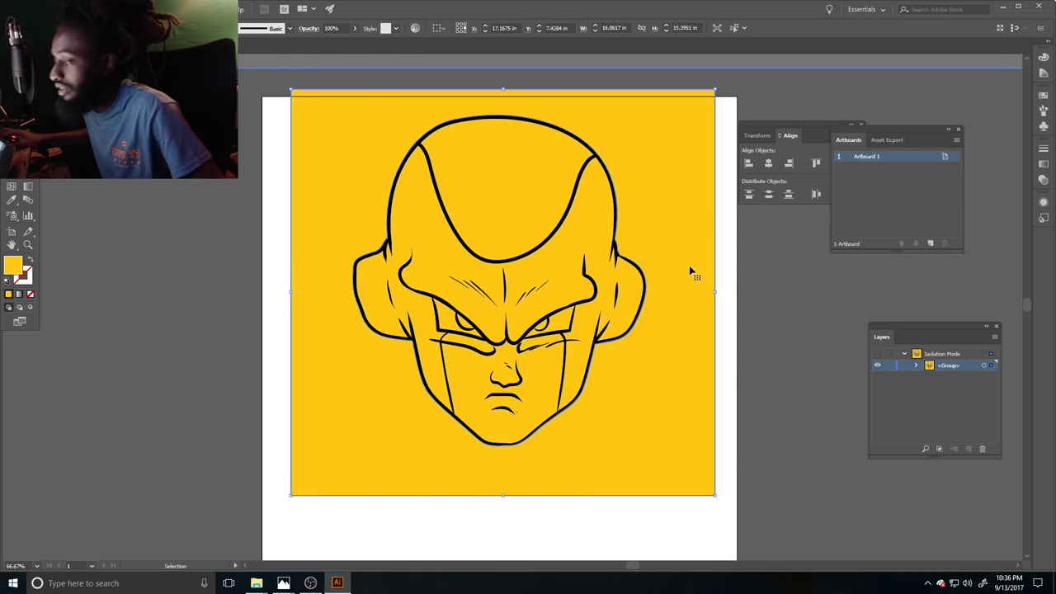
{"action": "left_click", "coordinate": [545, 128]}
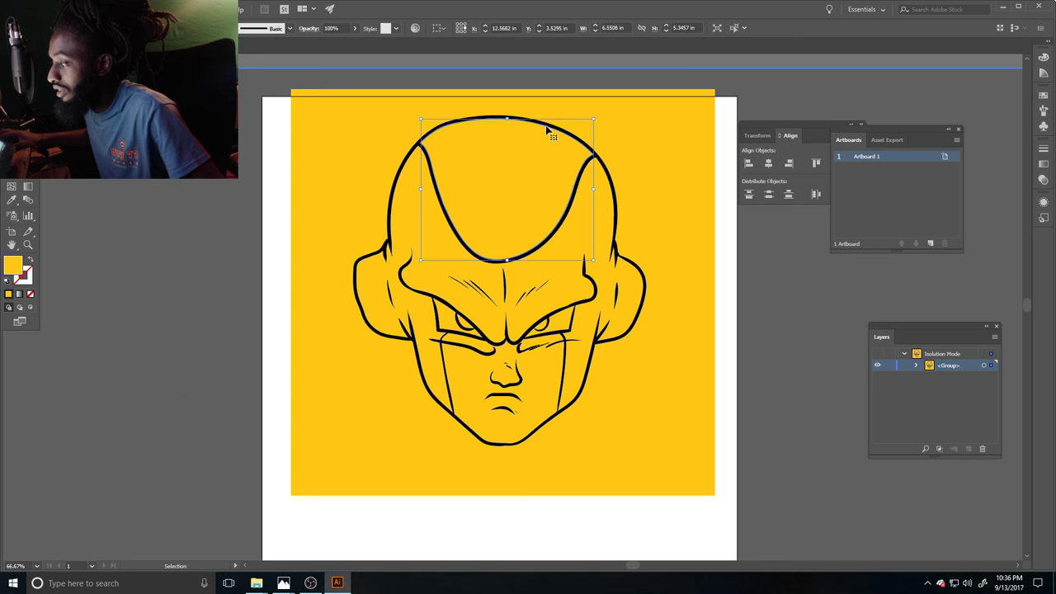
{"action": "left_click", "coordinate": [556, 269]}
{"action": "left_click", "coordinate": [534, 384]}
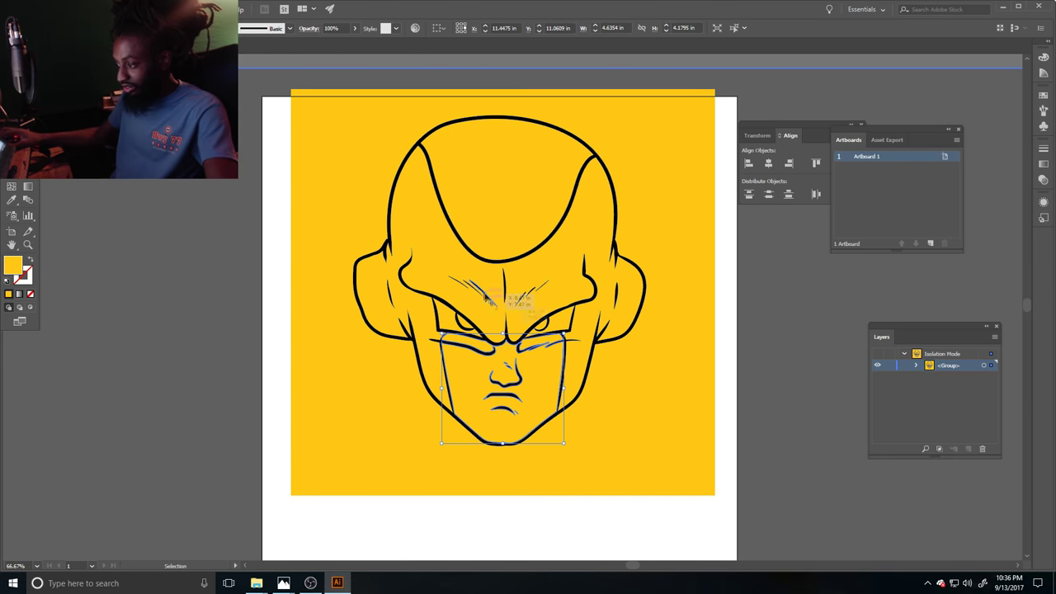
{"action": "left_click", "coordinate": [375, 155]}
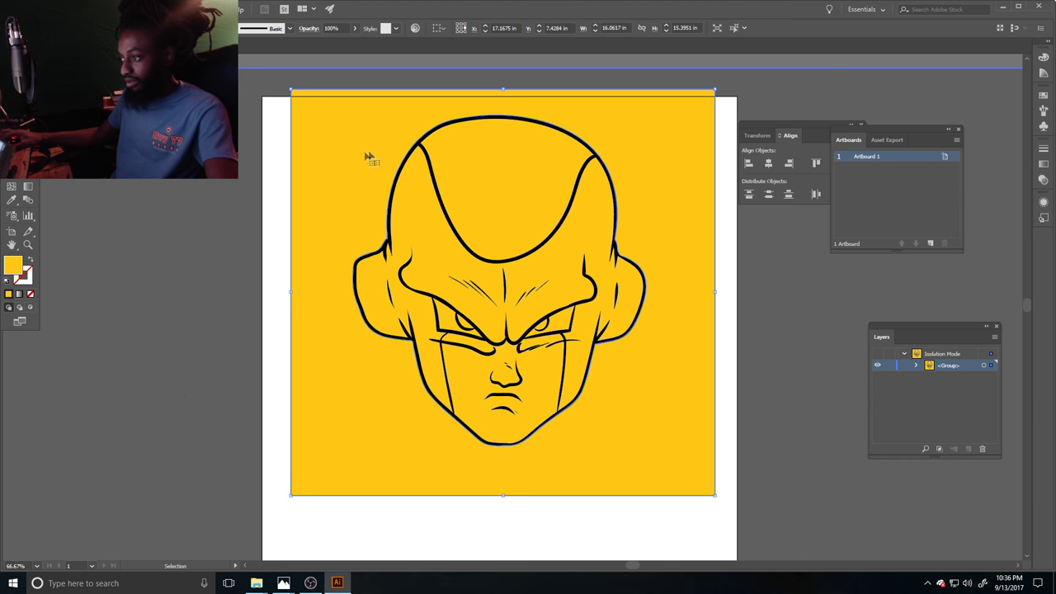
{"action": "key", "text": "ctrl+shift+a"}
{"action": "left_click", "coordinate": [320, 157]}
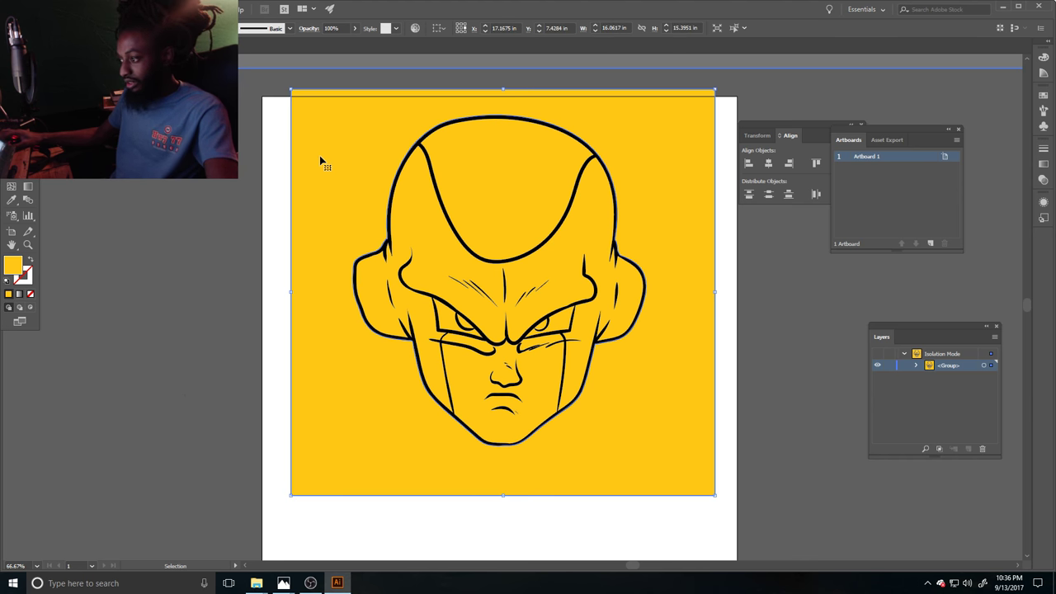
{"action": "key", "text": "Delete"}
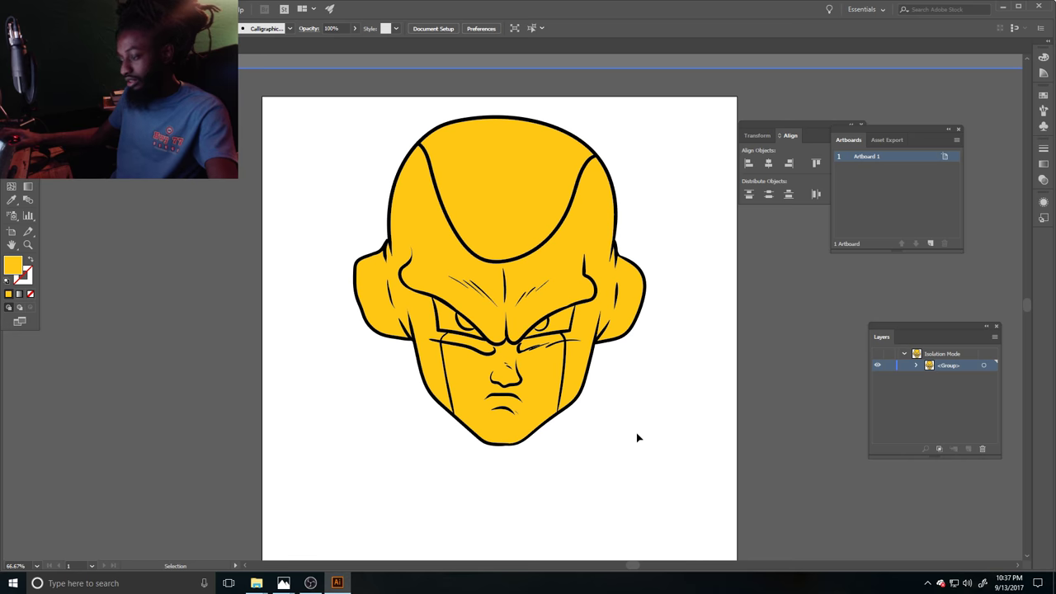
Step: Fill the eyeball areas around both irises with white, C 0%, M 0%, Y 0%, K 0%
{"action": "key", "text": "ctrl+minus"}
{"action": "key", "text": "ctrl+minus"}
{"action": "key", "text": "ctrl+plus"}
{"action": "key", "text": "ctrl+plus"}
{"action": "key", "text": "ctrl+plus"}
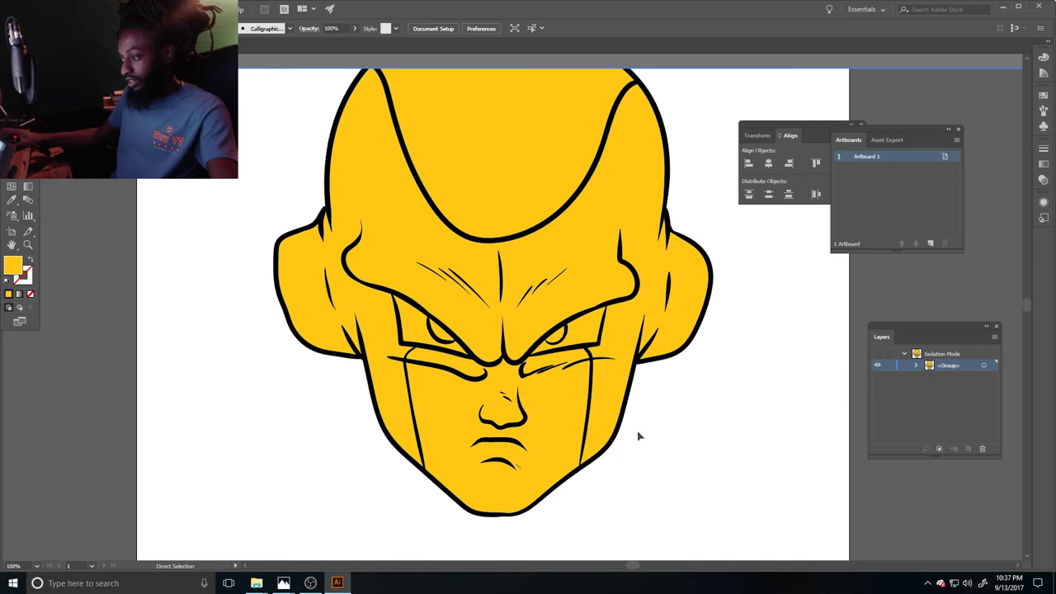
{"action": "key", "text": "ctrl+plus"}
{"action": "scroll", "coordinate": [613, 344], "scroll_direction": "down", "scroll_amount": 2}
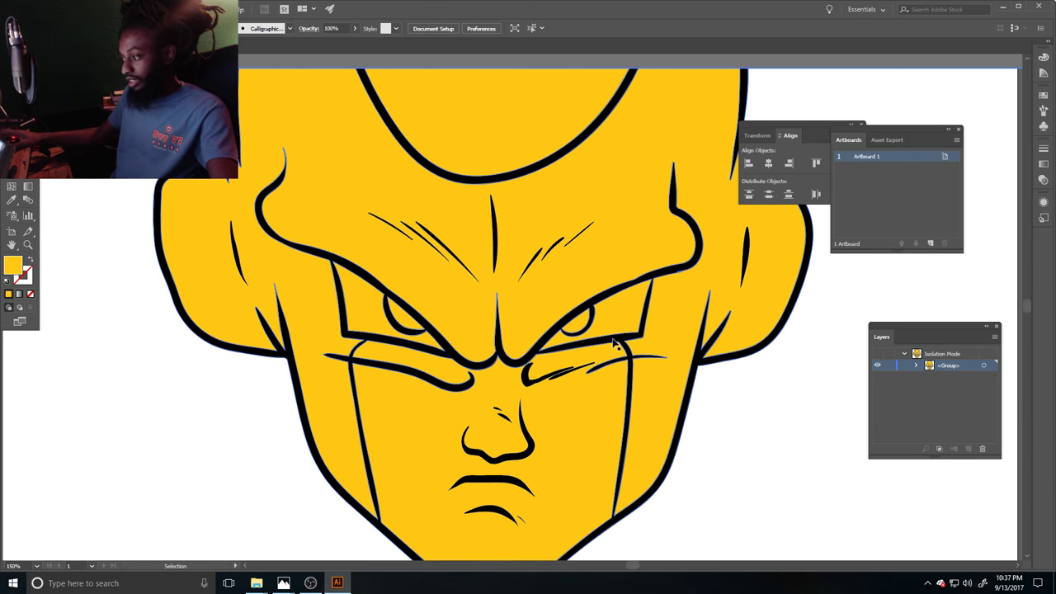
{"action": "left_click", "coordinate": [611, 312]}
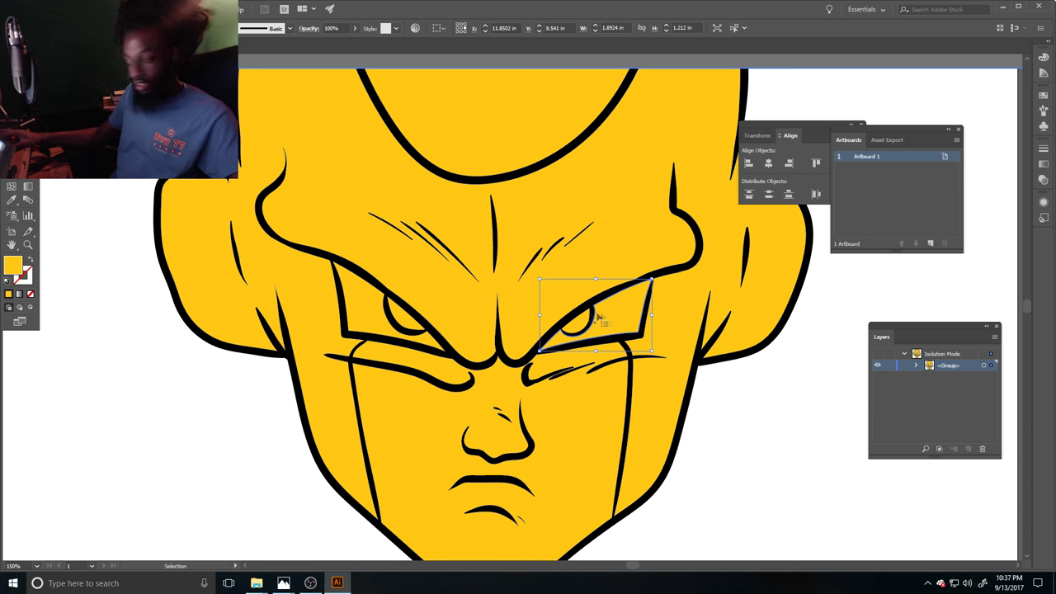
{"action": "left_click", "coordinate": [368, 312], "text": "shift"}
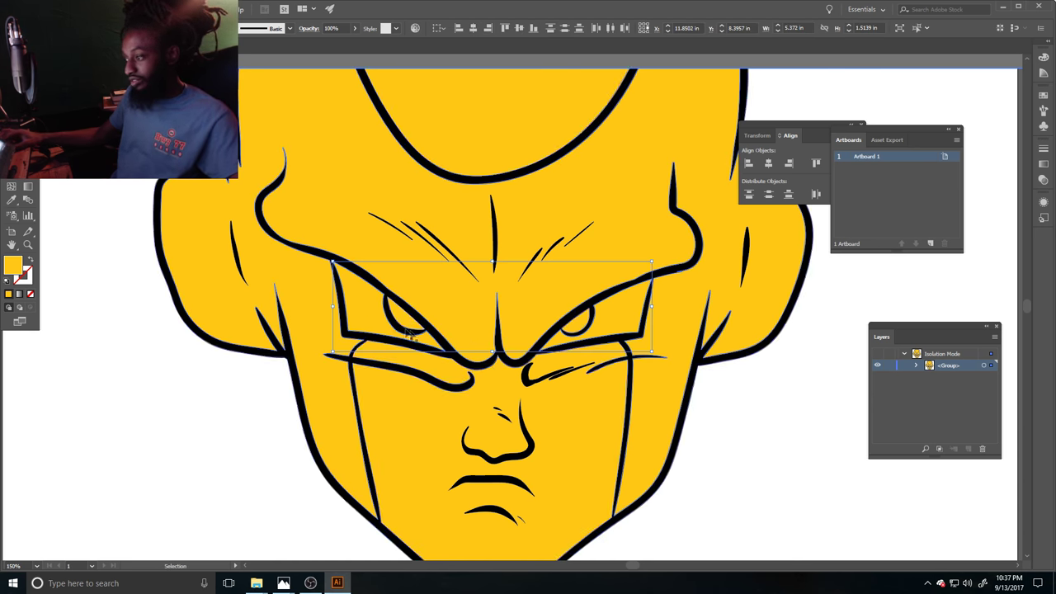
{"action": "left_click", "coordinate": [743, 417]}
{"action": "left_click", "coordinate": [619, 322]}
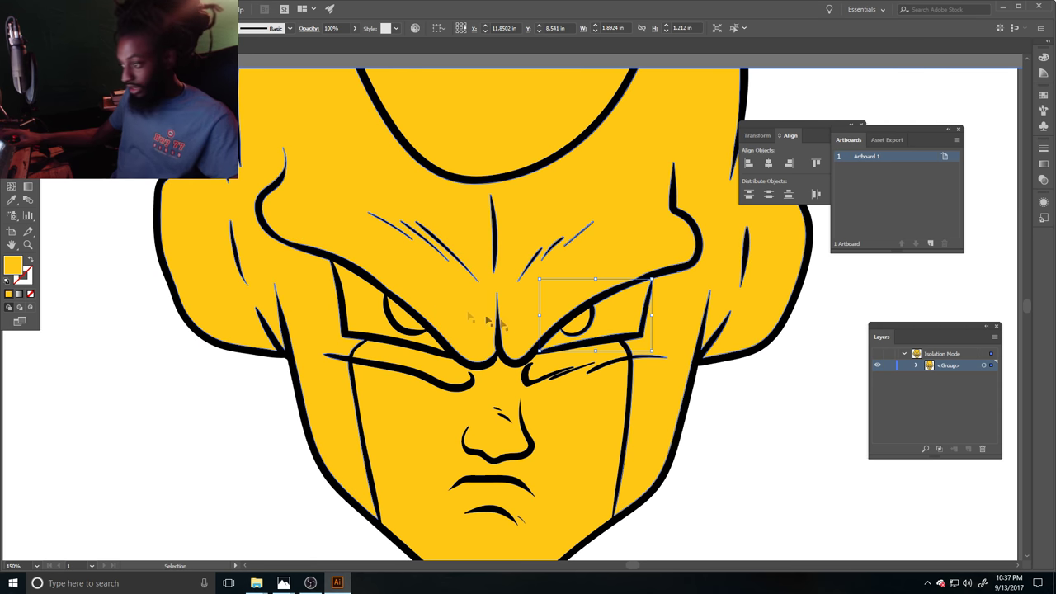
{"action": "left_click", "coordinate": [356, 302], "text": "shift"}
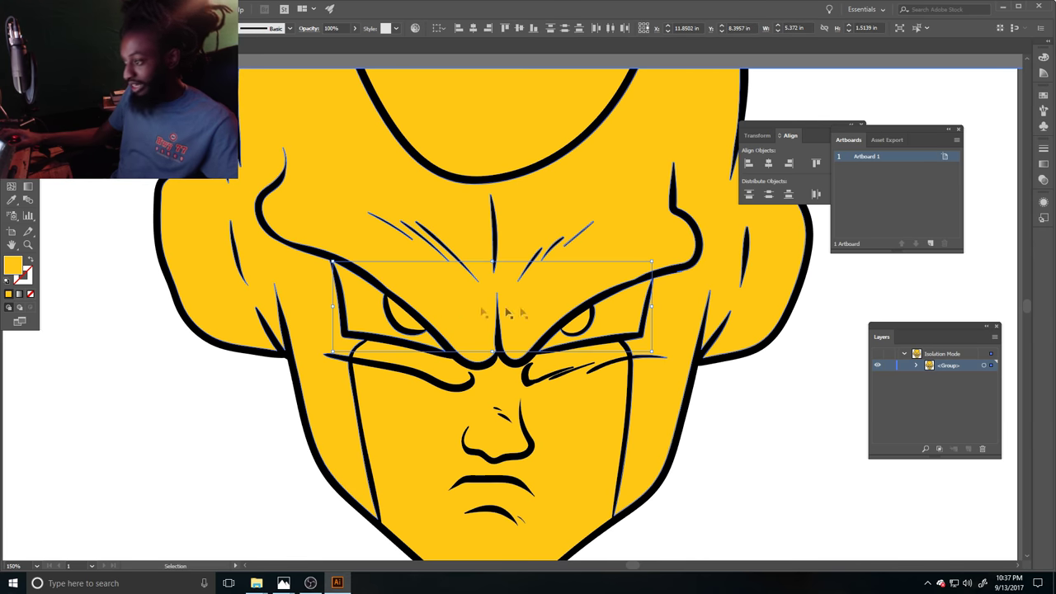
{"action": "double_click", "coordinate": [14, 264]}
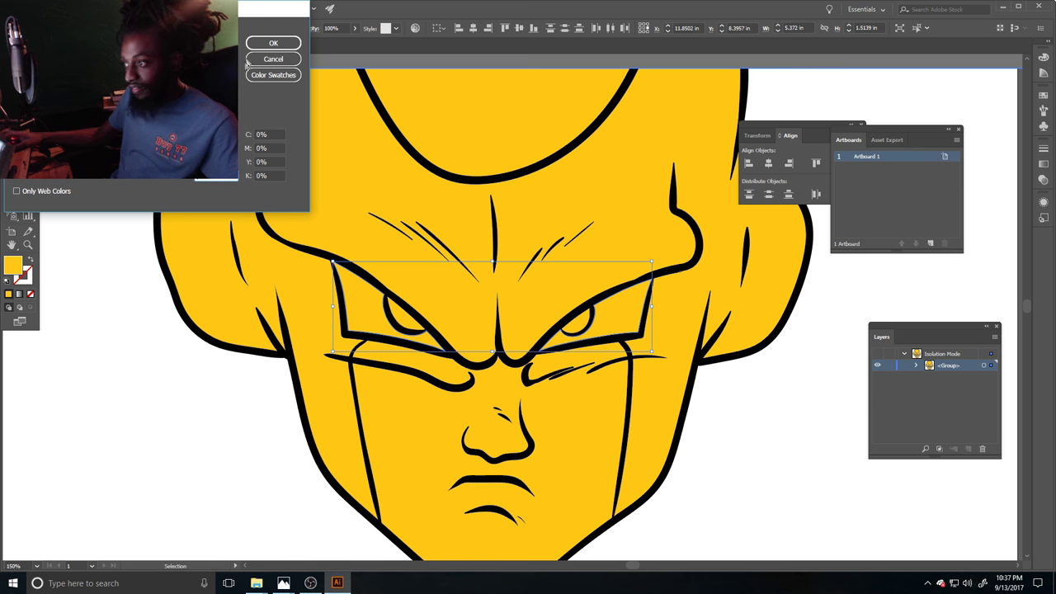
{"action": "left_click", "coordinate": [273, 43]}
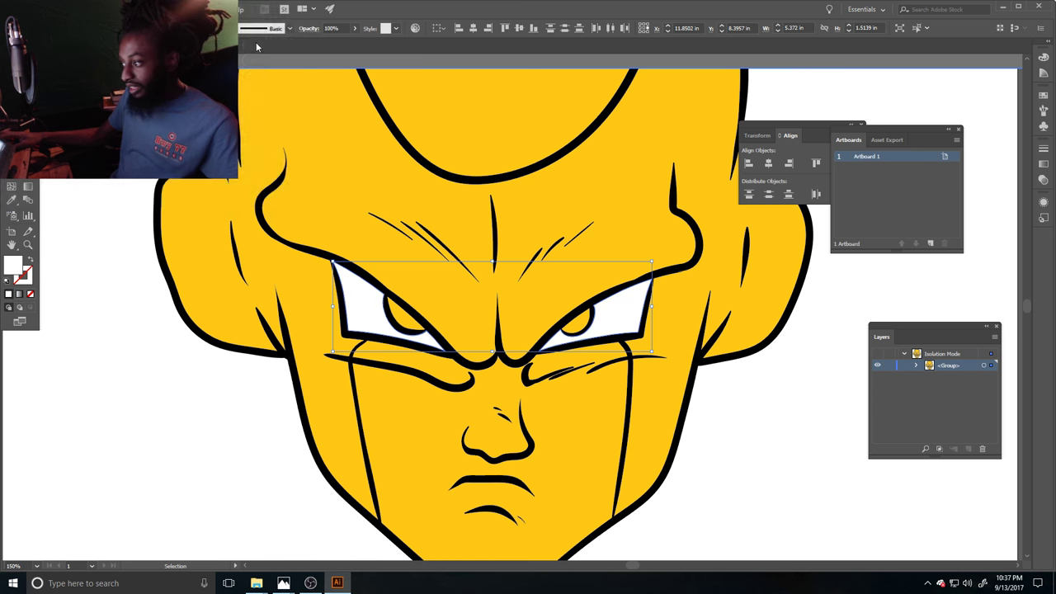
{"action": "left_click", "coordinate": [751, 431]}
Step: Fill the irises of both eyes with red
{"action": "left_click", "coordinate": [584, 328]}
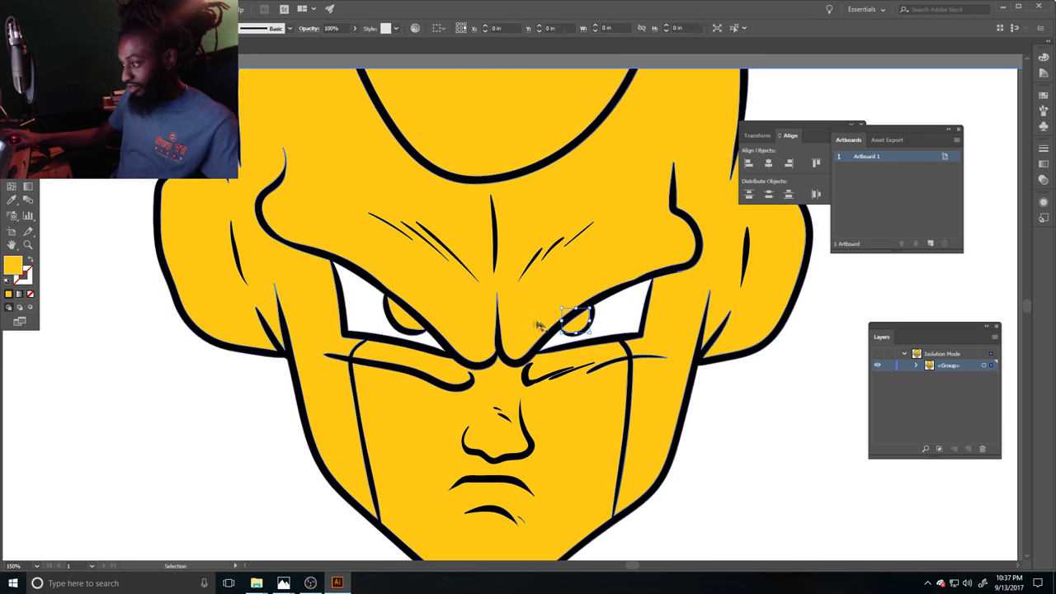
{"action": "left_click", "coordinate": [408, 318], "text": "shift"}
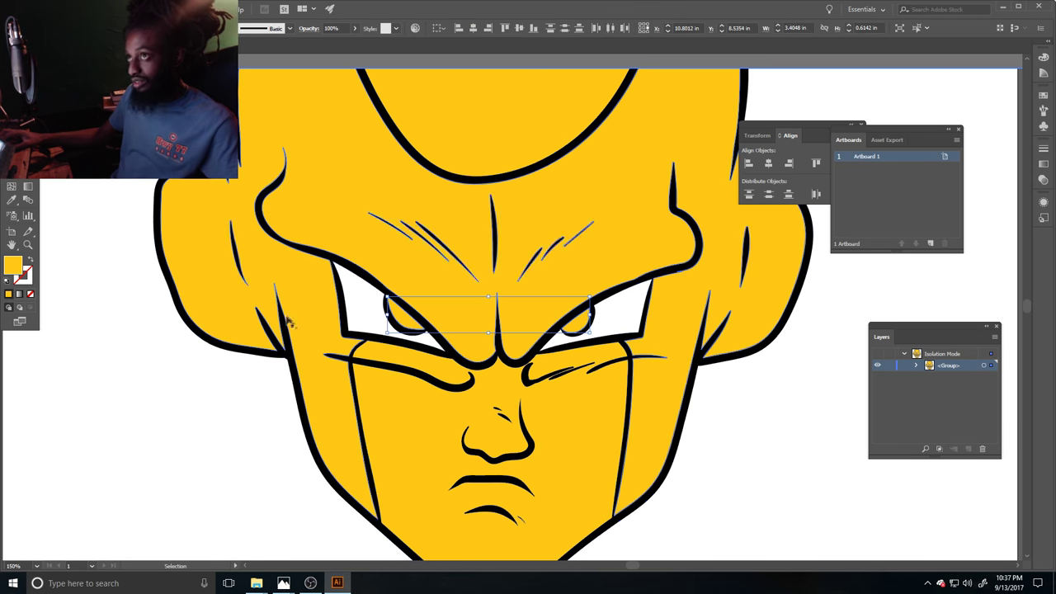
{"action": "double_click", "coordinate": [11, 266]}
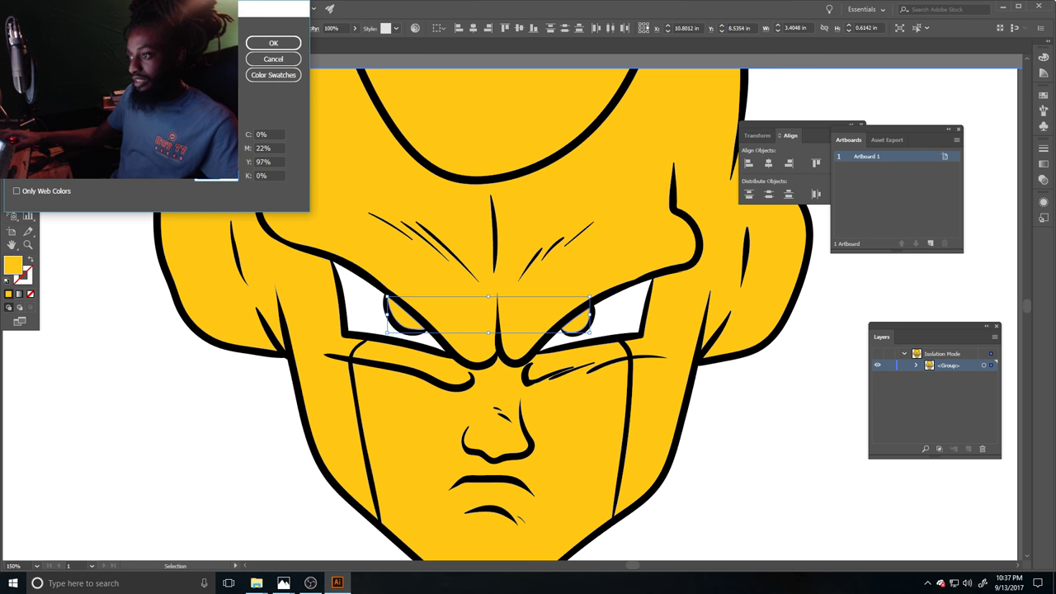
{"action": "left_click", "coordinate": [260, 46]}
Step: Fill the dome area at the top of the head with dark purple
{"action": "scroll", "coordinate": [460, 146], "scroll_direction": "up", "scroll_amount": 2}
{"action": "left_click", "coordinate": [465, 147]}
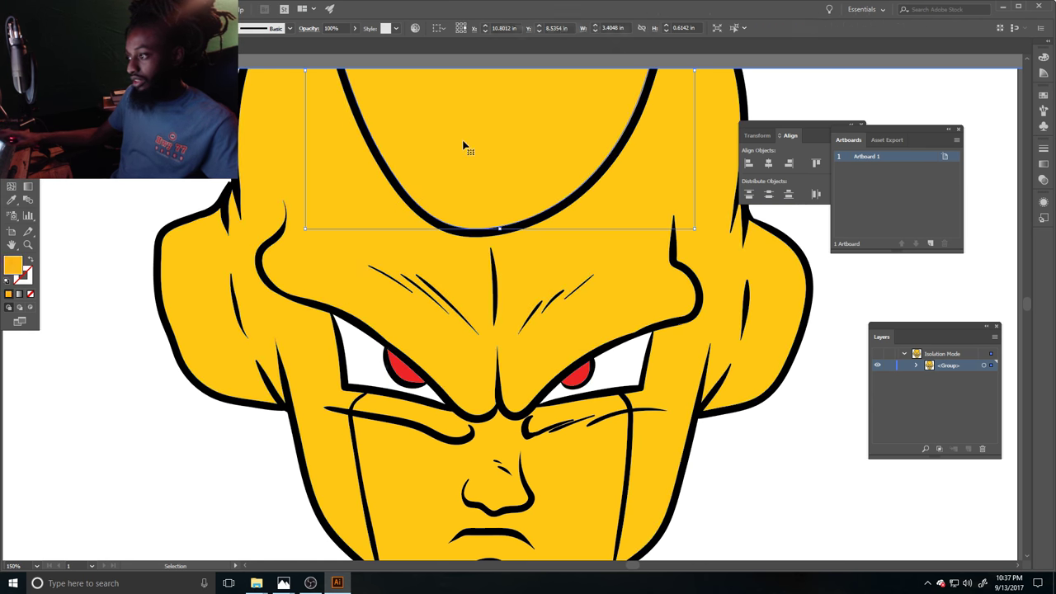
{"action": "scroll", "coordinate": [464, 147], "scroll_direction": "up", "scroll_amount": 4}
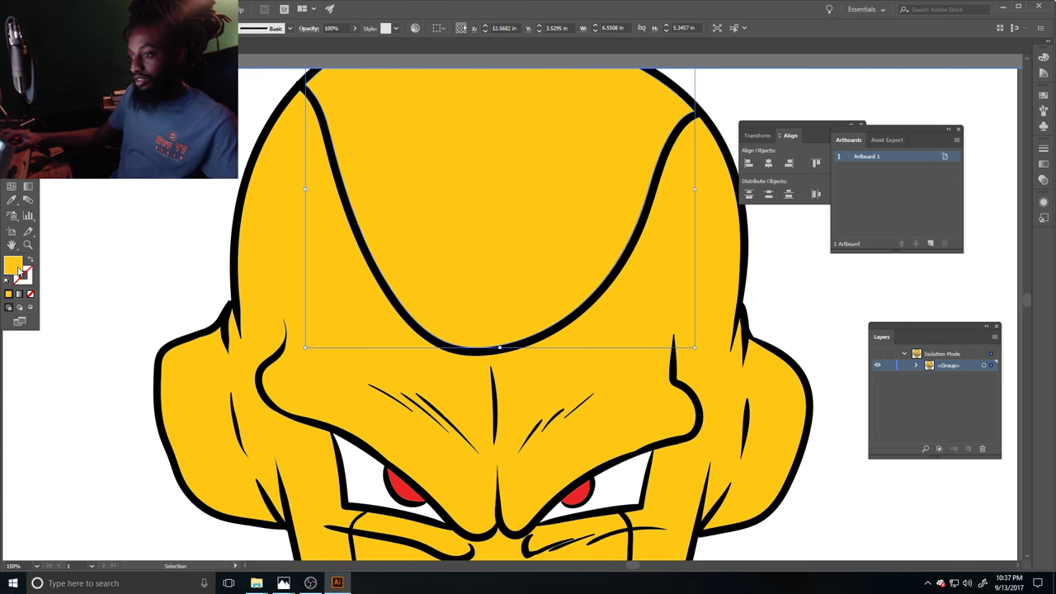
{"action": "double_click", "coordinate": [19, 270]}
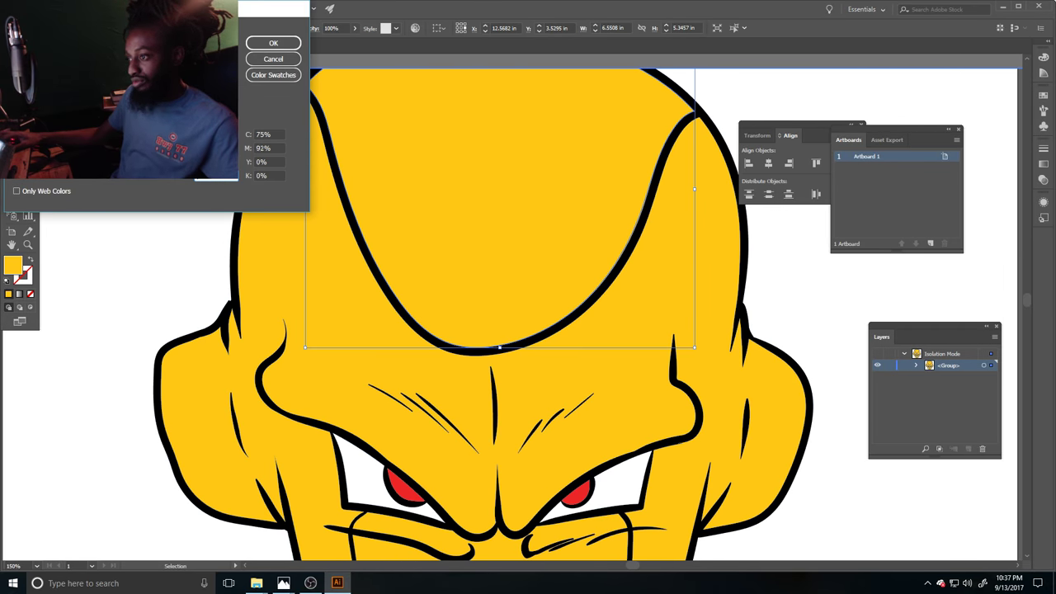
{"action": "left_click", "coordinate": [275, 44]}
{"action": "left_click", "coordinate": [123, 250]}
Step: Apply the head dome's purple to the central face area below the eyes with the Eyedropper
{"action": "scroll", "coordinate": [398, 371], "scroll_direction": "down", "scroll_amount": 8}
{"action": "left_click", "coordinate": [398, 370]}
{"action": "scroll", "coordinate": [400, 377], "scroll_direction": "up", "scroll_amount": 3}
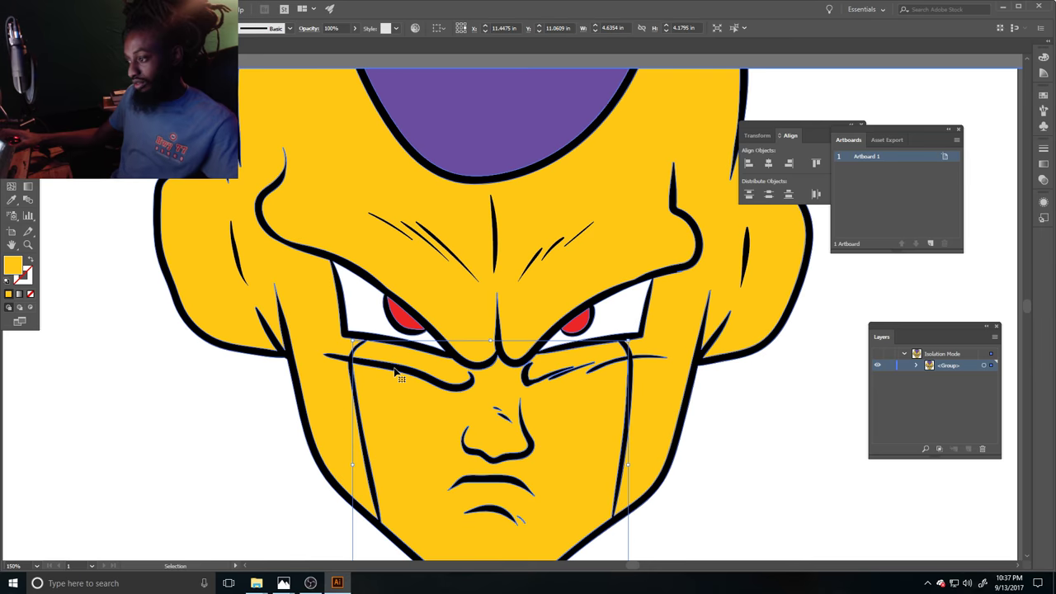
{"action": "left_click", "coordinate": [13, 201]}
{"action": "scroll", "coordinate": [47, 259], "scroll_direction": "up", "scroll_amount": 3}
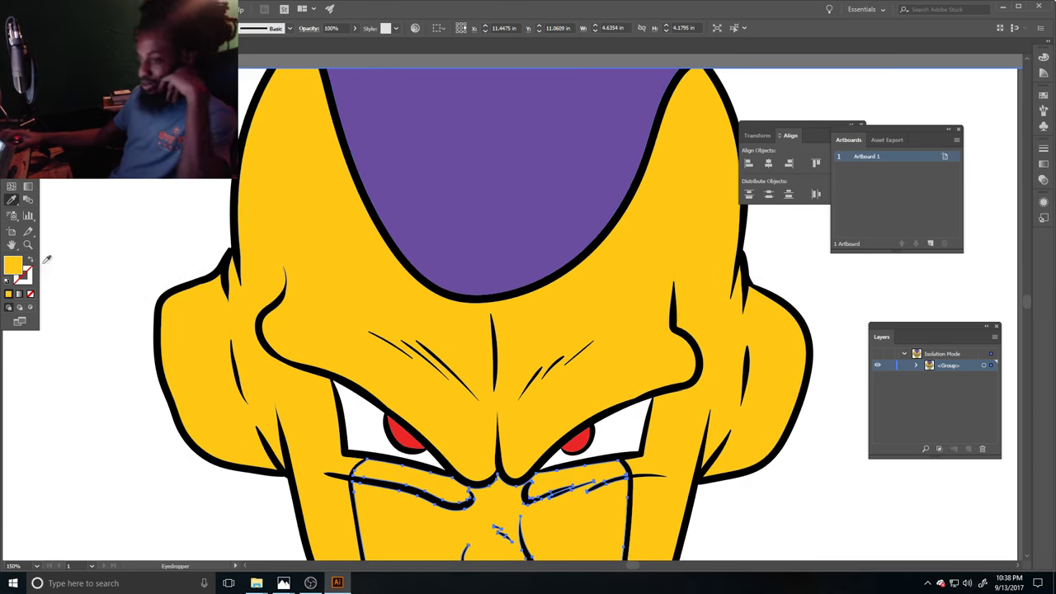
{"action": "left_click", "coordinate": [450, 200]}
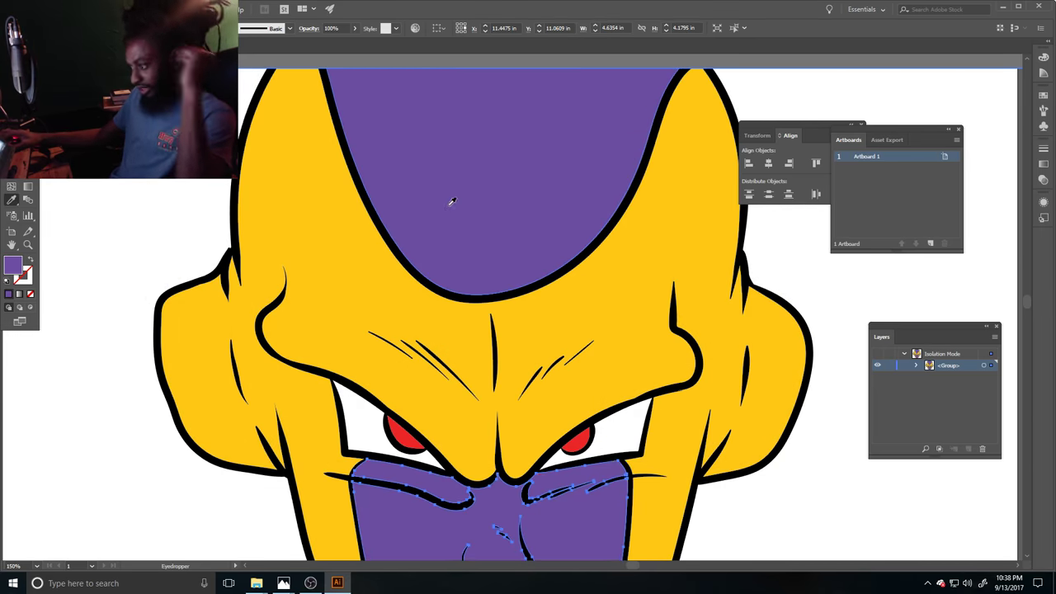
Step: Change the fill of the central face area to a lighter purple and deselect it
{"action": "scroll", "coordinate": [450, 200], "scroll_direction": "down", "scroll_amount": 3}
{"action": "double_click", "coordinate": [13, 264]}
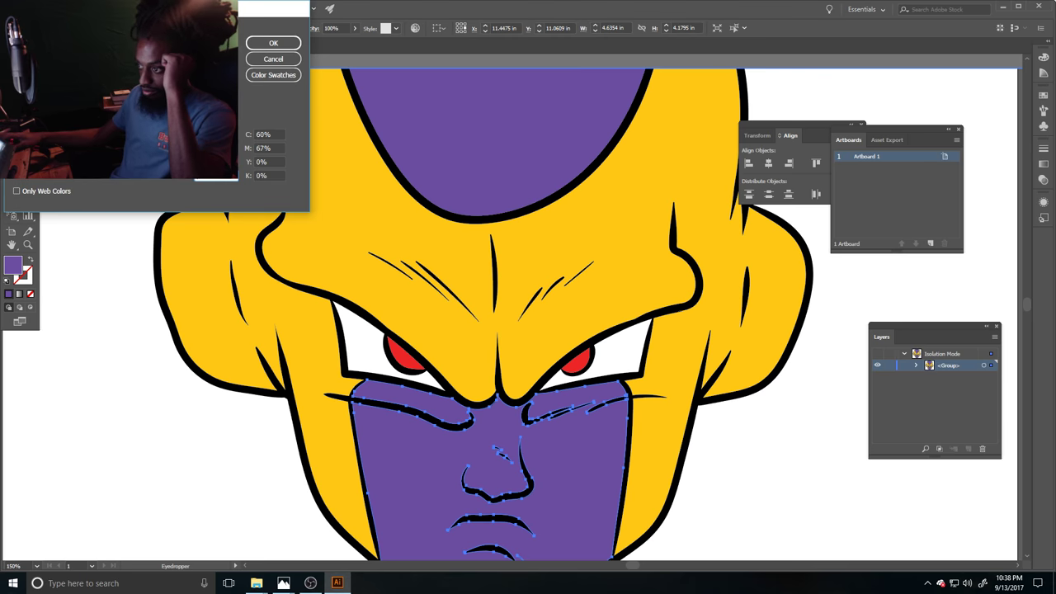
{"action": "left_click", "coordinate": [256, 44]}
{"action": "key", "text": "v"}
{"action": "left_click", "coordinate": [71, 255]}
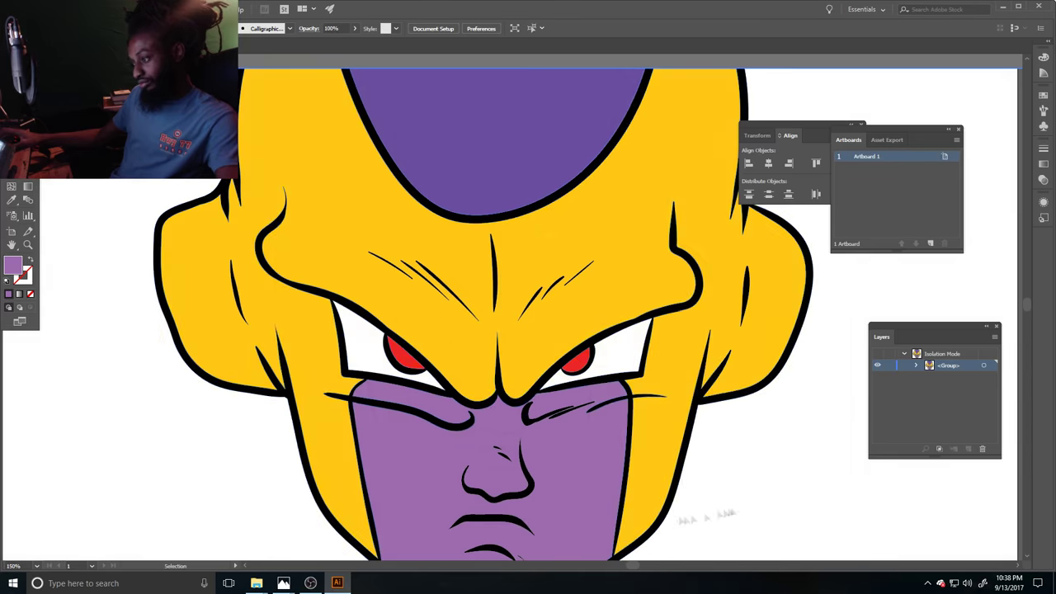
Step: Exit isolation mode and bring the whole coloured head into view
{"action": "scroll", "coordinate": [729, 513], "scroll_direction": "down", "scroll_amount": 1}
{"action": "key", "text": "ctrl+minus"}
{"action": "double_click", "coordinate": [743, 478]}
{"action": "scroll", "coordinate": [735, 464], "scroll_direction": "right", "scroll_amount": 1}
{"action": "key", "text": "ctrl+minus"}
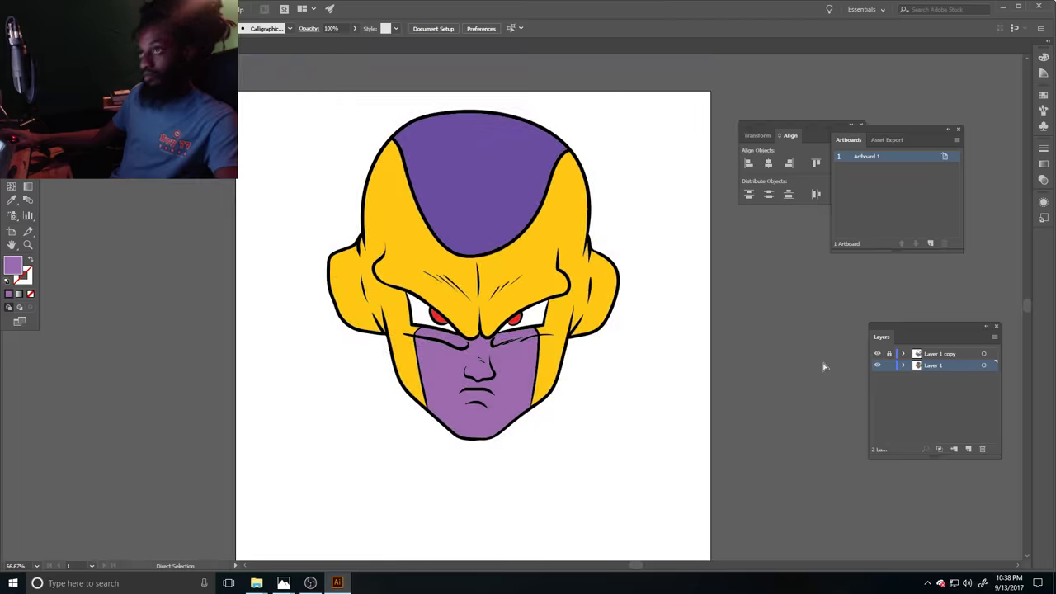
Step: Lock Layer 1 and add a new empty layer between it and Layer 1 copy
{"action": "key", "text": "ctrl+1"}
{"action": "key", "text": "v"}
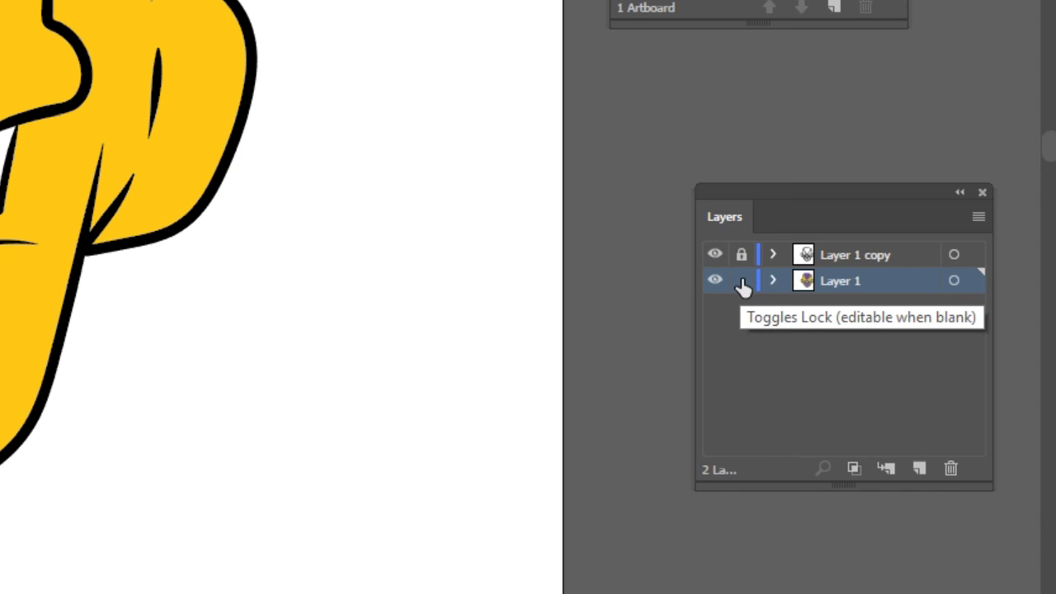
{"action": "left_click", "coordinate": [889, 365]}
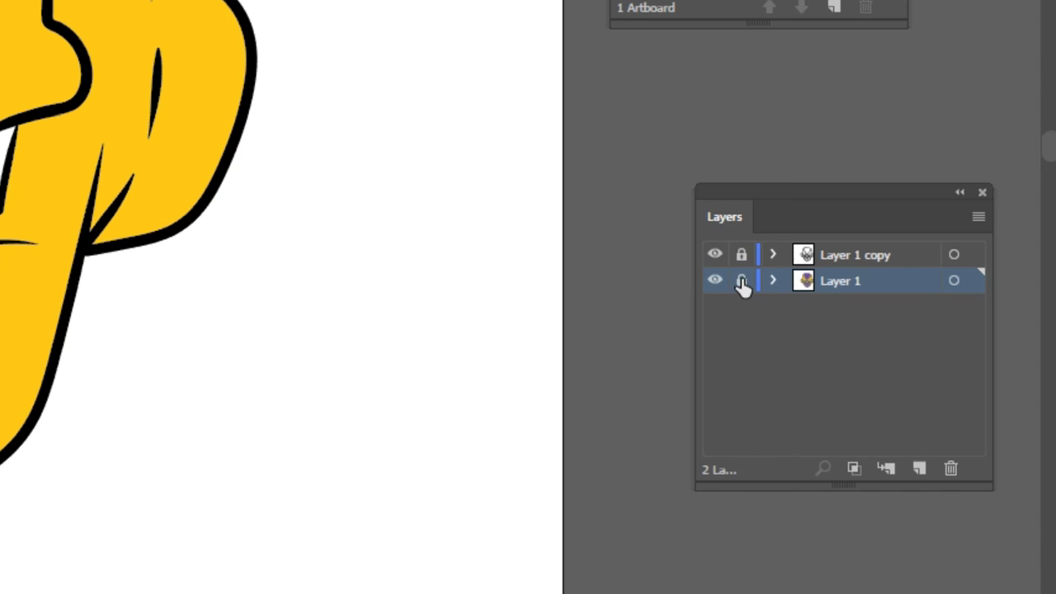
{"action": "left_click", "coordinate": [921, 467]}
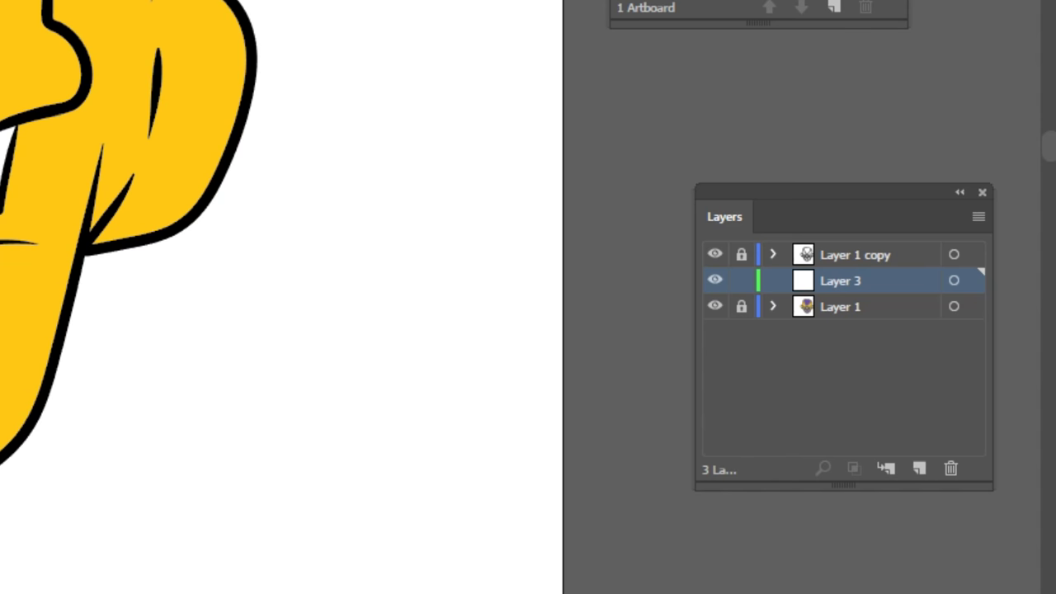
Step: Pick up the white of the eye as the fill colour with the Eyedropper
{"action": "scroll", "coordinate": [28, 321], "scroll_direction": "down", "scroll_amount": 2}
{"action": "scroll", "coordinate": [26, 315], "scroll_direction": "up", "scroll_amount": 5}
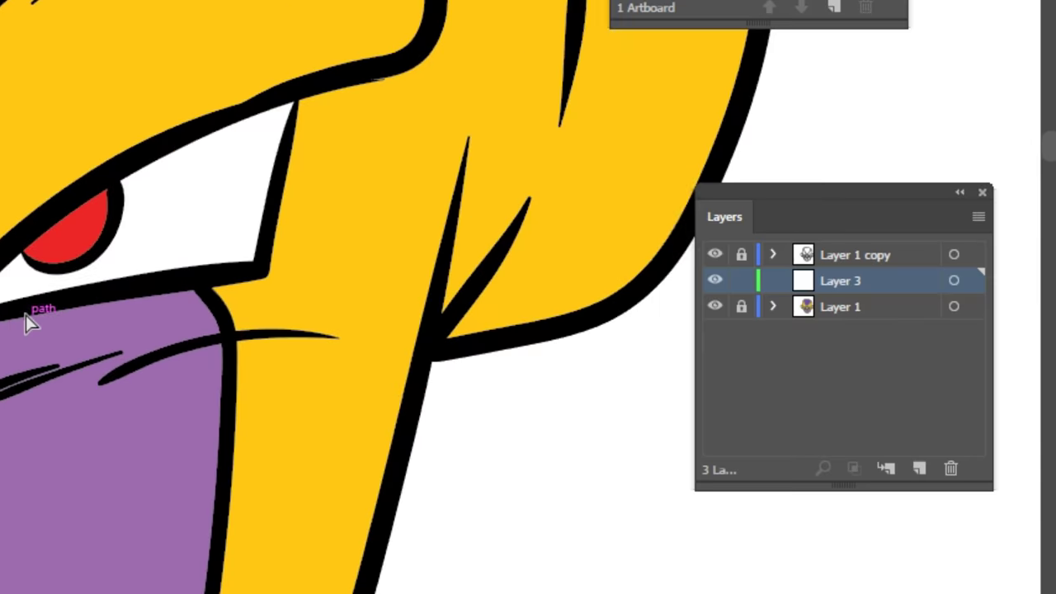
{"action": "key", "text": "ctrl+="}
{"action": "key", "text": "i"}
{"action": "left_click", "coordinate": [207, 282]}
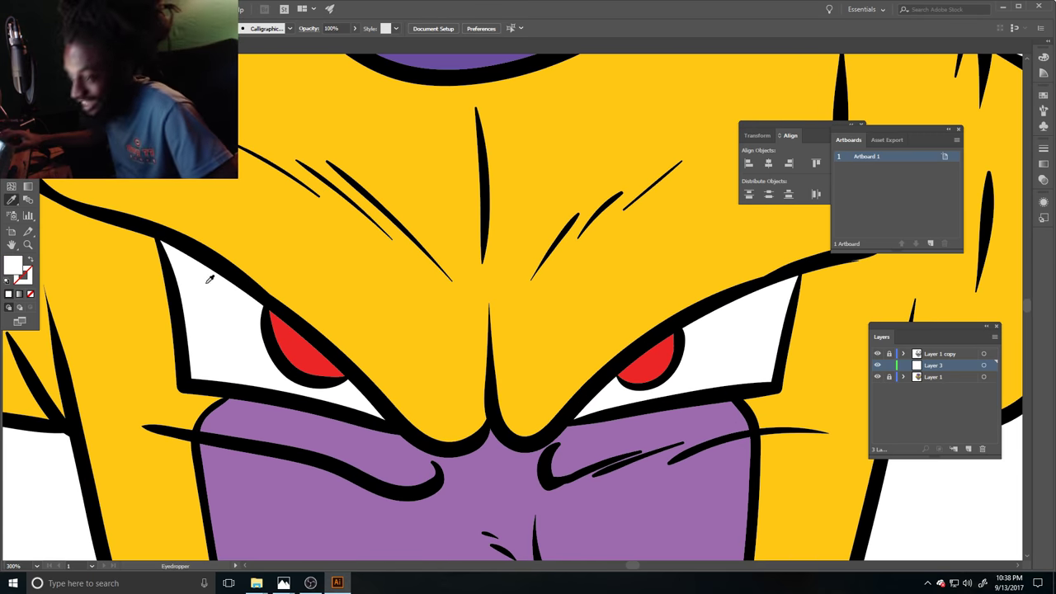
Step: Set the fill to a muted lavender and brush shadows along the upper edges of both eye whites
{"action": "double_click", "coordinate": [15, 270]}
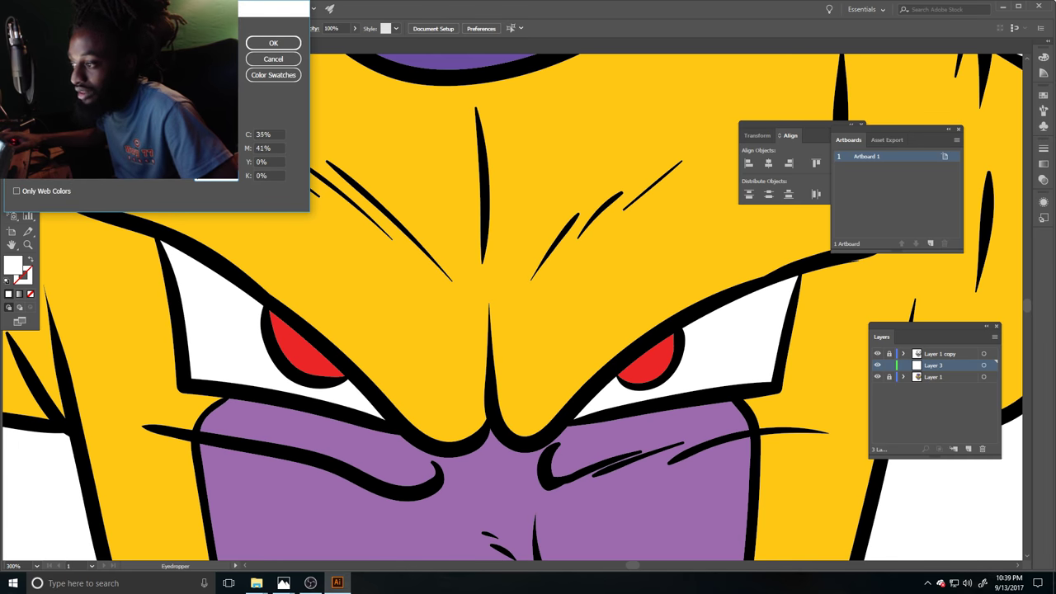
{"action": "left_click", "coordinate": [273, 42]}
{"action": "key", "text": "b"}
{"action": "left_click_drag", "start_coordinate": [682, 340], "coordinate": [771, 303]}
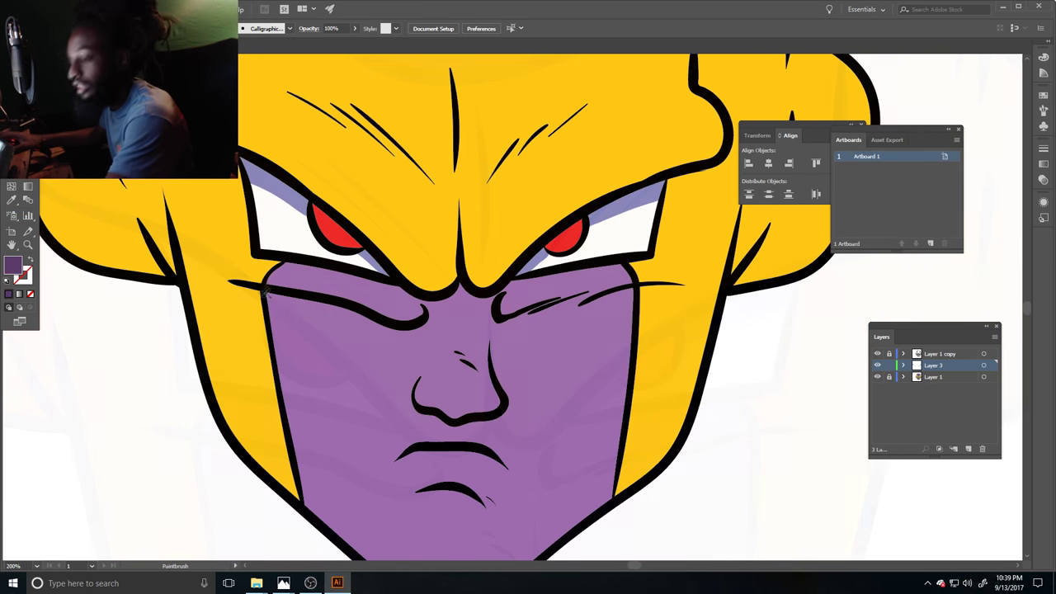
Step: Brush dark purple shadows under the eyes, around the nose and mouth, and down the right half of the purple face
{"action": "mouse_move", "coordinate": [263, 291]}
{"action": "left_mouse_down"}
{"action": "mouse_move", "coordinate": [347, 348]}
{"action": "mouse_move", "coordinate": [421, 321]}
{"action": "mouse_move", "coordinate": [346, 326]}
{"action": "left_mouse_up"}
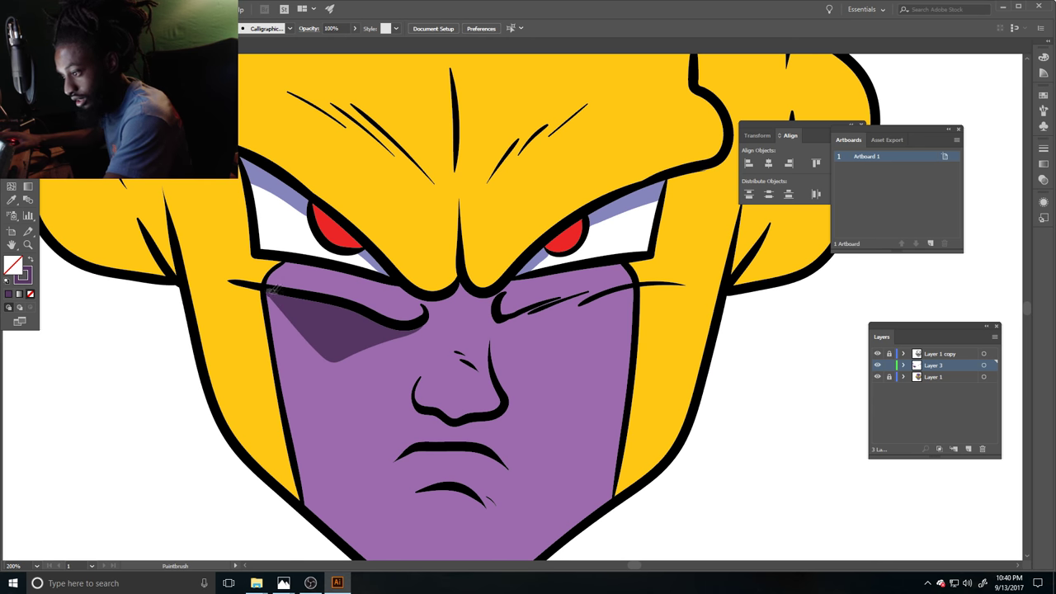
{"action": "key", "text": "ctrl+0"}
{"action": "key", "text": "ctrl+equal"}
{"action": "key", "text": "ctrl+equal"}
{"action": "key", "text": "ctrl+equal"}
{"action": "key", "text": "ctrl+equal"}
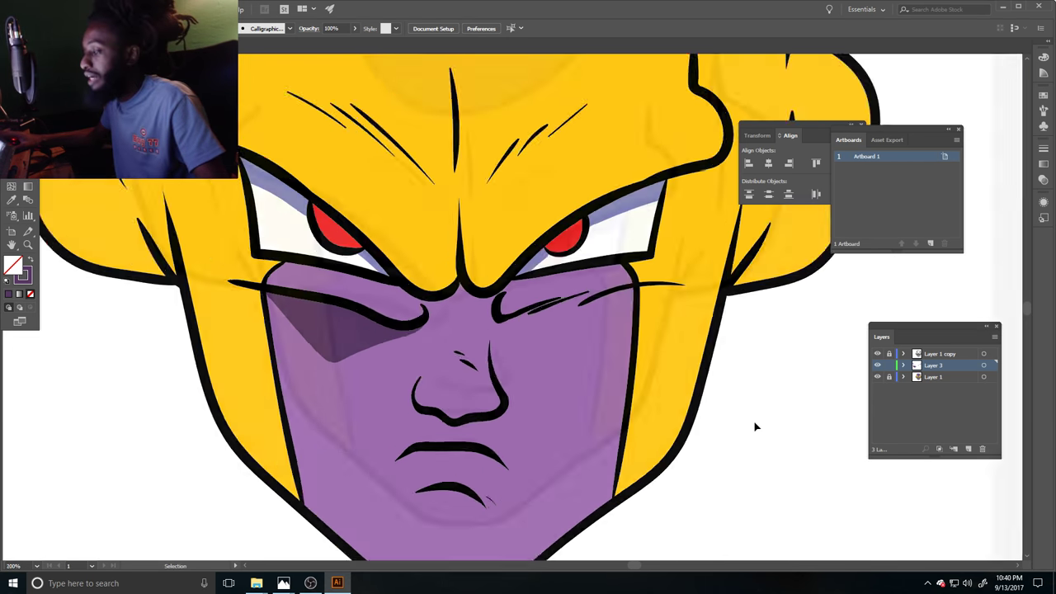
{"action": "left_click_drag", "start_coordinate": [359, 432], "coordinate": [467, 355]}
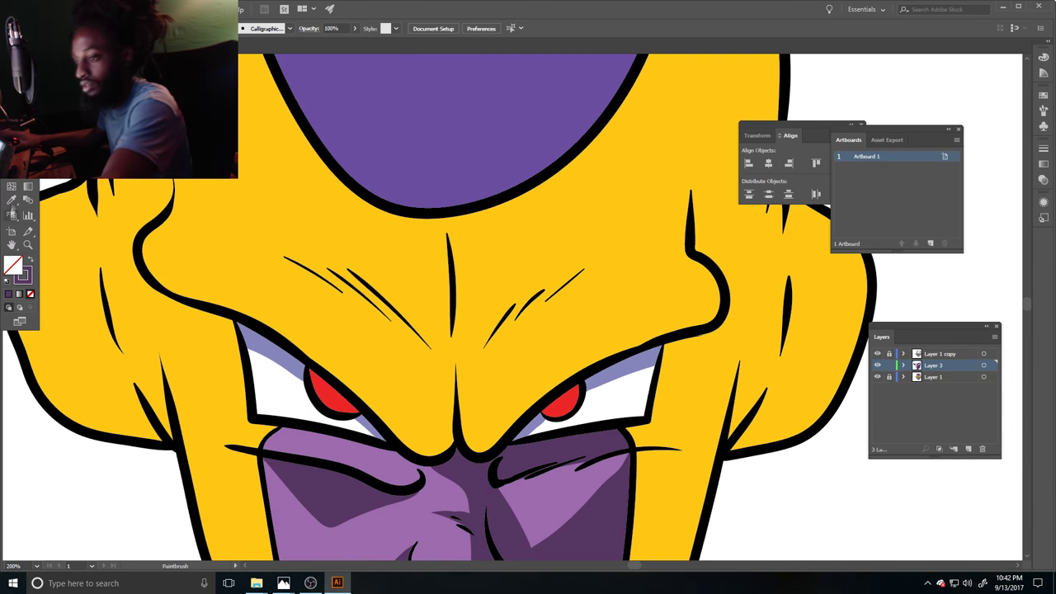
Step: Sample the yellow of the head and darken the fill colour to brown
{"action": "left_click", "coordinate": [10, 200]}
{"action": "left_click", "coordinate": [196, 279]}
{"action": "double_click", "coordinate": [12, 266]}
{"action": "key", "text": "Return"}
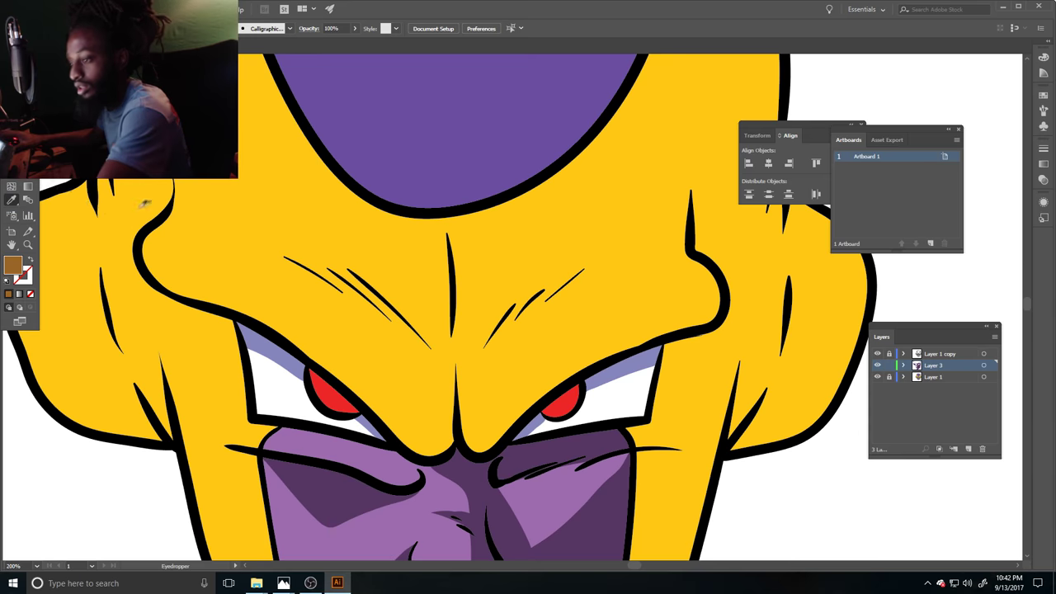
Step: Brush a brown shadow along the lower edge of the left brow ridge, from the nose bridge to its outer end
{"action": "mouse_move", "coordinate": [334, 284]}
{"action": "left_mouse_down"}
{"action": "mouse_move", "coordinate": [425, 331]}
{"action": "mouse_move", "coordinate": [457, 392]}
{"action": "mouse_move", "coordinate": [447, 450]}
{"action": "left_mouse_up"}
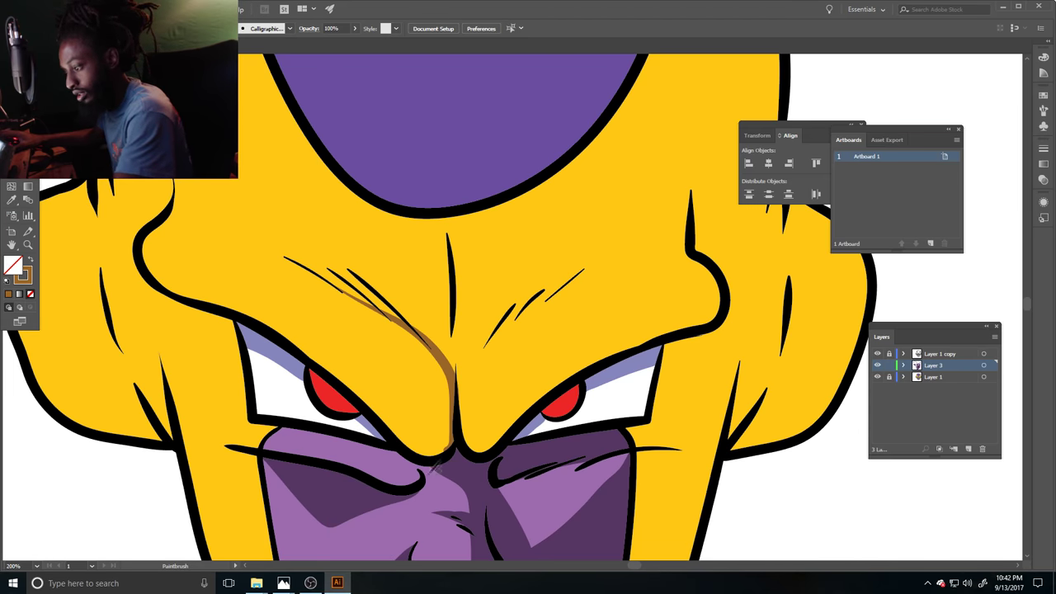
{"action": "key", "text": "ctrl+z"}
{"action": "mouse_move", "coordinate": [360, 282]}
{"action": "left_mouse_down"}
{"action": "mouse_move", "coordinate": [425, 332]}
{"action": "mouse_move", "coordinate": [455, 377]}
{"action": "mouse_move", "coordinate": [406, 448]}
{"action": "left_mouse_up"}
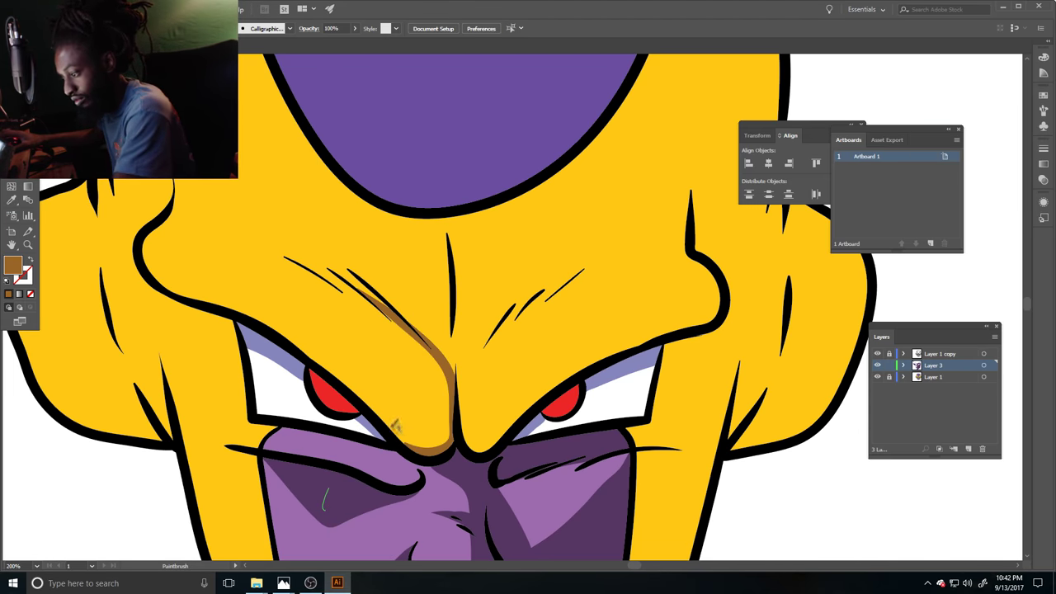
{"action": "mouse_move", "coordinate": [426, 346]}
{"action": "left_mouse_down"}
{"action": "mouse_move", "coordinate": [425, 436]}
{"action": "mouse_move", "coordinate": [328, 335]}
{"action": "mouse_move", "coordinate": [161, 269]}
{"action": "mouse_move", "coordinate": [142, 249]}
{"action": "left_mouse_up"}
{"action": "mouse_move", "coordinate": [424, 441]}
{"action": "left_mouse_down"}
{"action": "mouse_move", "coordinate": [279, 318]}
{"action": "mouse_move", "coordinate": [233, 297]}
{"action": "left_mouse_up"}
{"action": "left_click_drag", "start_coordinate": [147, 258], "coordinate": [142, 252]}
{"action": "key", "text": "ctrl+minus"}
{"action": "key", "text": "ctrl+minus"}
{"action": "key", "text": "ctrl+minus"}
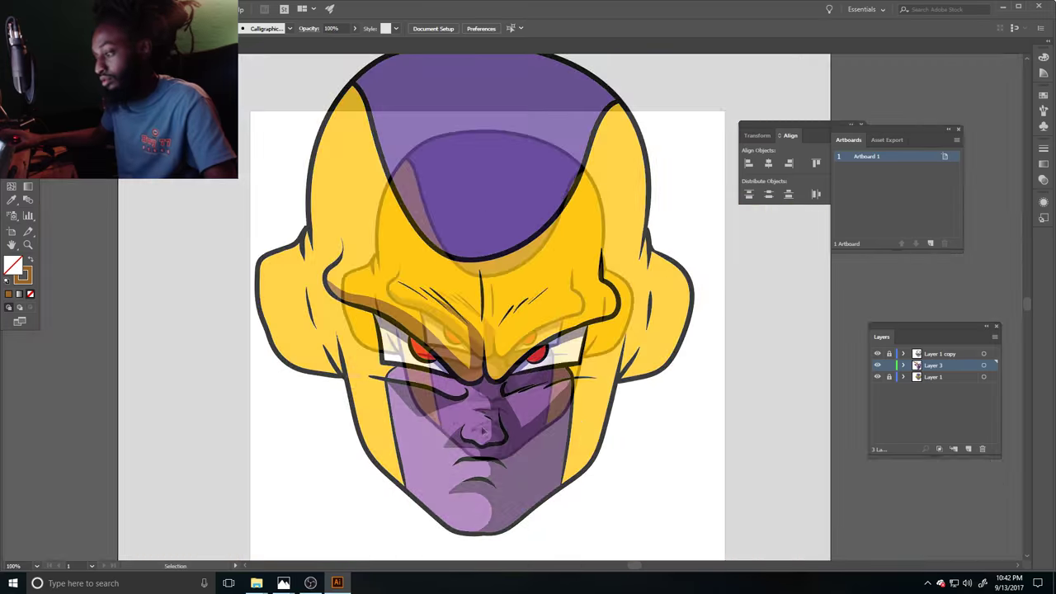
Step: Brush a brown shadow over the right brow ridge, leaving a yellow lit area beside the nose bridge
{"action": "key", "text": "ctrl+plus"}
{"action": "key", "text": "ctrl+plus"}
{"action": "key", "text": "ctrl+plus"}
{"action": "left_click", "coordinate": [201, 28]}
{"action": "left_click", "coordinate": [183, 123]}
{"action": "mouse_move", "coordinate": [407, 350]}
{"action": "left_mouse_down"}
{"action": "mouse_move", "coordinate": [432, 437]}
{"action": "mouse_move", "coordinate": [502, 372]}
{"action": "mouse_move", "coordinate": [670, 298]}
{"action": "left_mouse_up"}
{"action": "mouse_move", "coordinate": [425, 430]}
{"action": "left_mouse_down"}
{"action": "mouse_move", "coordinate": [569, 256]}
{"action": "mouse_move", "coordinate": [438, 338]}
{"action": "mouse_move", "coordinate": [640, 284]}
{"action": "left_mouse_up"}
{"action": "scroll", "coordinate": [627, 284], "scroll_direction": "up", "scroll_amount": 3}
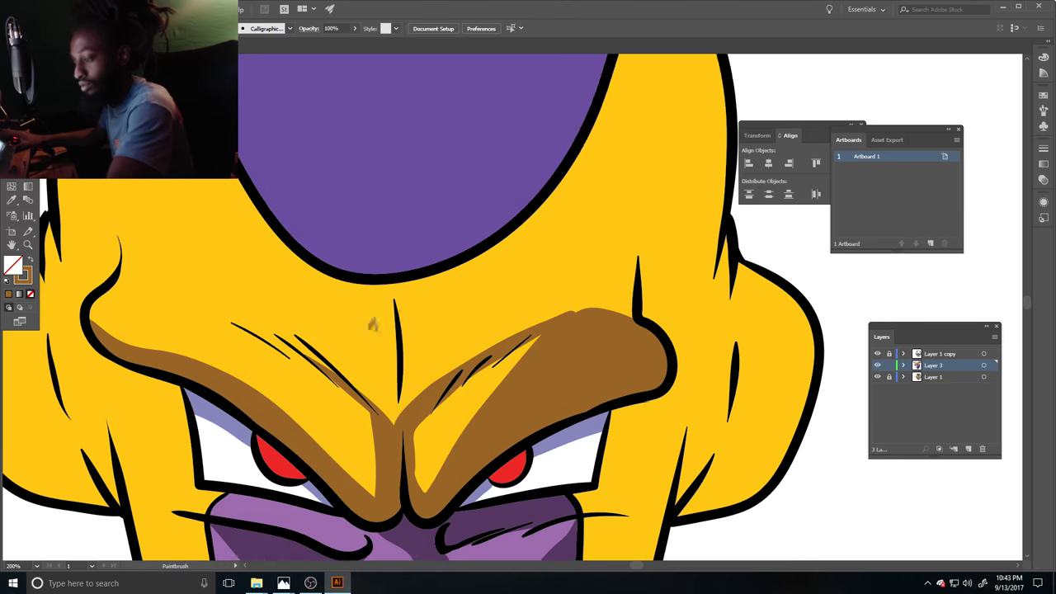
Step: Extend the brown shadow from the central forehead crease up the right side of the forehead, leaving a yellow rim along the dome
{"action": "mouse_move", "coordinate": [392, 315]}
{"action": "left_mouse_down"}
{"action": "mouse_move", "coordinate": [516, 334]}
{"action": "mouse_move", "coordinate": [635, 215]}
{"action": "mouse_move", "coordinate": [661, 134]}
{"action": "mouse_move", "coordinate": [691, 99]}
{"action": "mouse_move", "coordinate": [710, 169]}
{"action": "mouse_move", "coordinate": [673, 396]}
{"action": "mouse_move", "coordinate": [567, 412]}
{"action": "mouse_move", "coordinate": [413, 483]}
{"action": "left_mouse_up"}
{"action": "scroll", "coordinate": [589, 262], "scroll_direction": "up", "scroll_amount": 3}
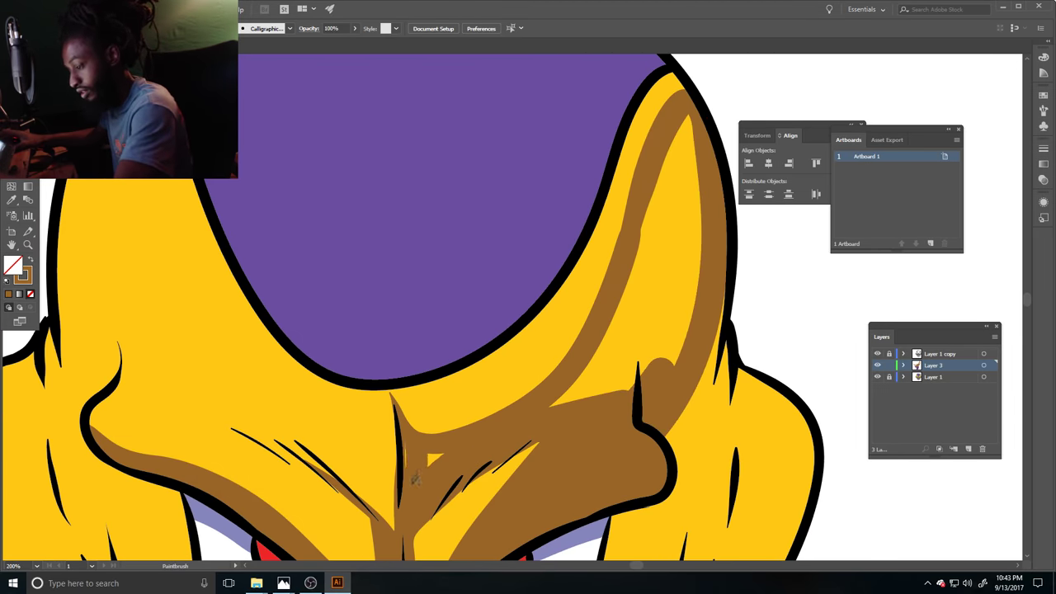
{"action": "mouse_move", "coordinate": [561, 400]}
{"action": "left_mouse_down"}
{"action": "mouse_move", "coordinate": [639, 293]}
{"action": "mouse_move", "coordinate": [693, 124]}
{"action": "mouse_move", "coordinate": [626, 338]}
{"action": "left_mouse_up"}
{"action": "scroll", "coordinate": [627, 339], "scroll_direction": "down", "scroll_amount": 4}
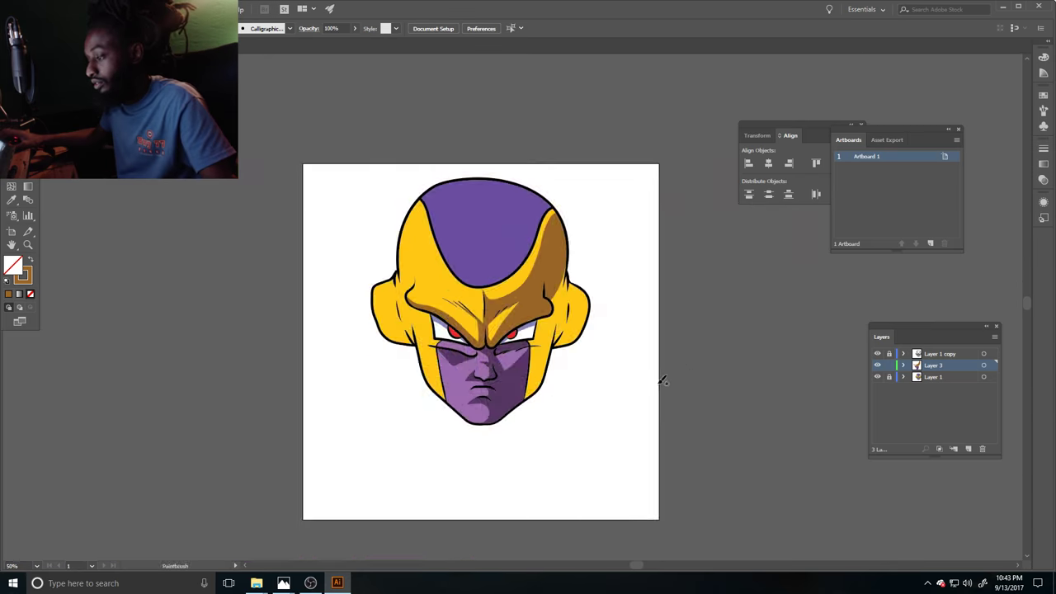
Step: Fill the right cheek band and right ear with brown shadow
{"action": "scroll", "coordinate": [661, 379], "scroll_direction": "up", "scroll_amount": 3}
{"action": "mouse_move", "coordinate": [474, 474]}
{"action": "left_mouse_down"}
{"action": "mouse_move", "coordinate": [479, 326]}
{"action": "mouse_move", "coordinate": [511, 268]}
{"action": "mouse_move", "coordinate": [462, 516]}
{"action": "mouse_move", "coordinate": [511, 448]}
{"action": "mouse_move", "coordinate": [520, 264]}
{"action": "mouse_move", "coordinate": [589, 342]}
{"action": "mouse_move", "coordinate": [643, 219]}
{"action": "mouse_move", "coordinate": [575, 124]}
{"action": "mouse_move", "coordinate": [549, 301]}
{"action": "mouse_move", "coordinate": [610, 215]}
{"action": "mouse_move", "coordinate": [553, 293]}
{"action": "left_mouse_up"}
{"action": "key", "text": "ctrl+minus"}
{"action": "key", "text": "ctrl+minus"}
{"action": "key", "text": "ctrl+minus"}
{"action": "scroll", "coordinate": [741, 348], "scroll_direction": "left", "scroll_amount": 1}
{"action": "key", "text": "ctrl+plus"}
{"action": "key", "text": "ctrl+plus"}
{"action": "key", "text": "ctrl+plus"}
Step: Sample the purple of the dome and darken the fill colour to deep indigo
{"action": "left_click", "coordinate": [11, 200]}
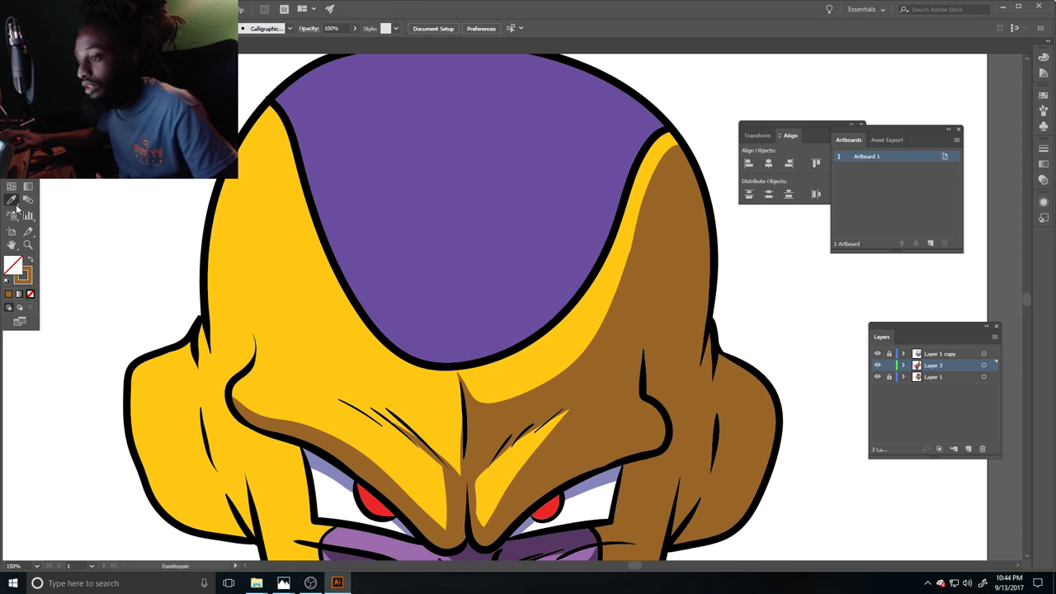
{"action": "double_click", "coordinate": [13, 265]}
{"action": "key", "text": "Return"}
{"action": "key", "text": "b"}
{"action": "scroll", "coordinate": [412, 305], "scroll_direction": "up", "scroll_amount": 2}
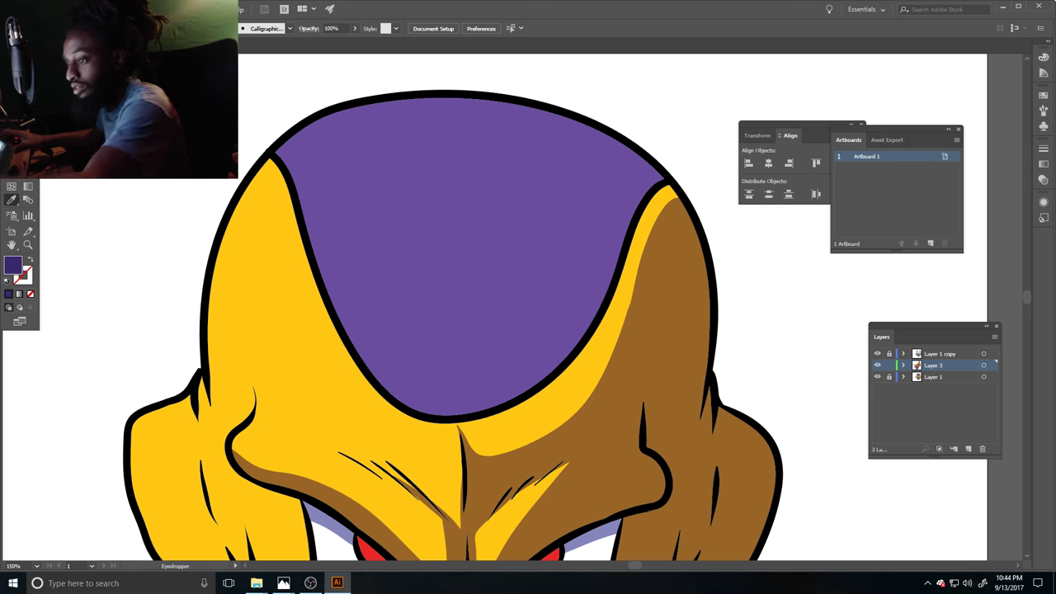
Step: Brush deep indigo shadow shapes over the dome, leaving curved lighter purple reflections
{"action": "left_click_drag", "start_coordinate": [371, 290], "coordinate": [364, 346]}
{"action": "key", "text": "shift+x"}
{"action": "mouse_move", "coordinate": [512, 264]}
{"action": "left_mouse_down"}
{"action": "mouse_move", "coordinate": [417, 360]}
{"action": "mouse_move", "coordinate": [544, 363]}
{"action": "mouse_move", "coordinate": [388, 264]}
{"action": "mouse_move", "coordinate": [383, 378]}
{"action": "mouse_move", "coordinate": [351, 215]}
{"action": "mouse_move", "coordinate": [412, 167]}
{"action": "left_mouse_up"}
{"action": "mouse_move", "coordinate": [561, 359]}
{"action": "left_mouse_down"}
{"action": "mouse_move", "coordinate": [586, 302]}
{"action": "mouse_move", "coordinate": [526, 165]}
{"action": "left_mouse_up"}
{"action": "mouse_move", "coordinate": [612, 258]}
{"action": "left_mouse_down"}
{"action": "mouse_move", "coordinate": [627, 198]}
{"action": "mouse_move", "coordinate": [542, 142]}
{"action": "mouse_move", "coordinate": [524, 163]}
{"action": "mouse_move", "coordinate": [571, 264]}
{"action": "mouse_move", "coordinate": [597, 218]}
{"action": "mouse_move", "coordinate": [537, 153]}
{"action": "left_mouse_up"}
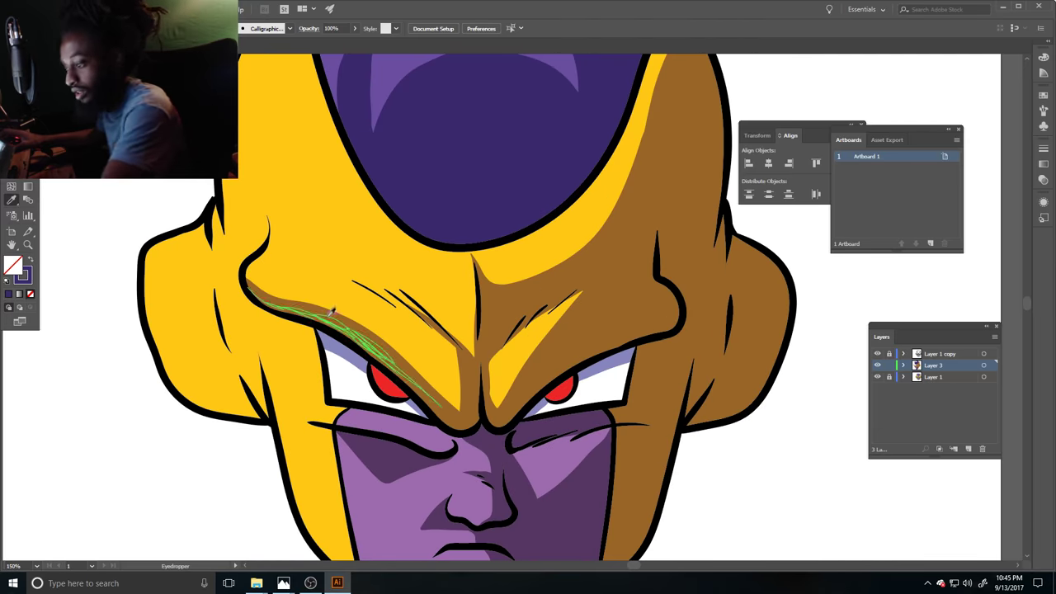
Step: Pick up the brown of the brow shadow and shade the lower edge of the left ear
{"action": "left_click", "coordinate": [331, 310]}
{"action": "key", "text": "ctrl+shift+a"}
{"action": "key", "text": "b"}
{"action": "mouse_move", "coordinate": [160, 353]}
{"action": "left_mouse_down"}
{"action": "mouse_move", "coordinate": [268, 397]}
{"action": "mouse_move", "coordinate": [244, 407]}
{"action": "mouse_move", "coordinate": [216, 394]}
{"action": "left_mouse_up"}
{"action": "key", "text": "ctrl+minus"}
{"action": "key", "text": "ctrl+minus"}
{"action": "key", "text": "ctrl+minus"}
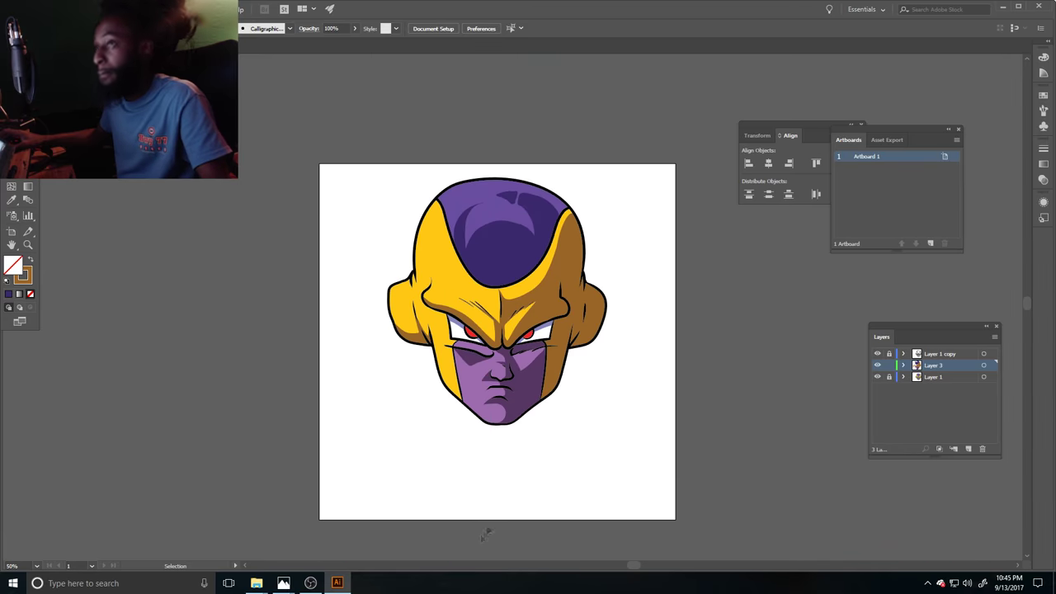
{"action": "scroll", "coordinate": [460, 520], "scroll_direction": "right", "scroll_amount": 1}
{"action": "key", "text": "ctrl+plus"}
{"action": "key", "text": "b"}
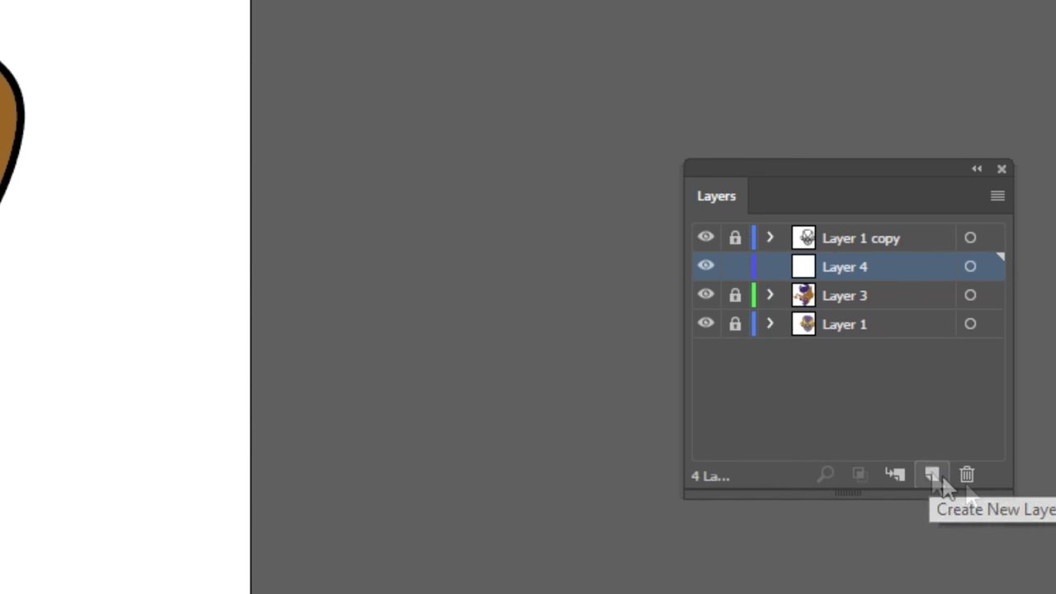
Step: Change the stroke colour from brown to a pale yellow for the highlights
{"action": "key", "text": "ctrl+minus"}
{"action": "key", "text": "ctrl+equal"}
{"action": "key", "text": "ctrl+equal"}
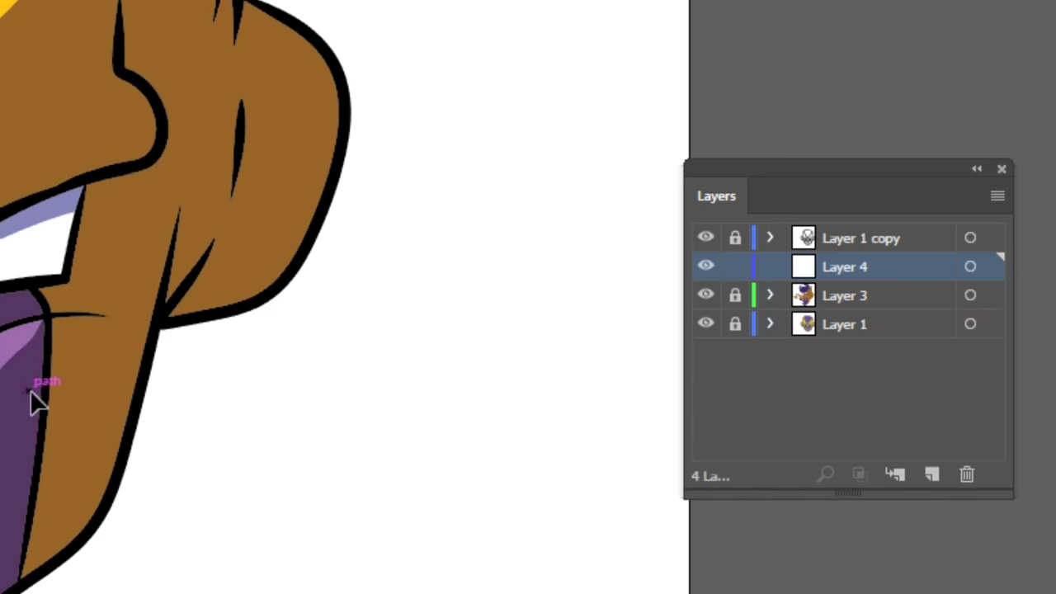
{"action": "key", "text": "ctrl+equal"}
{"action": "scroll", "coordinate": [37, 384], "scroll_direction": "down", "scroll_amount": 1}
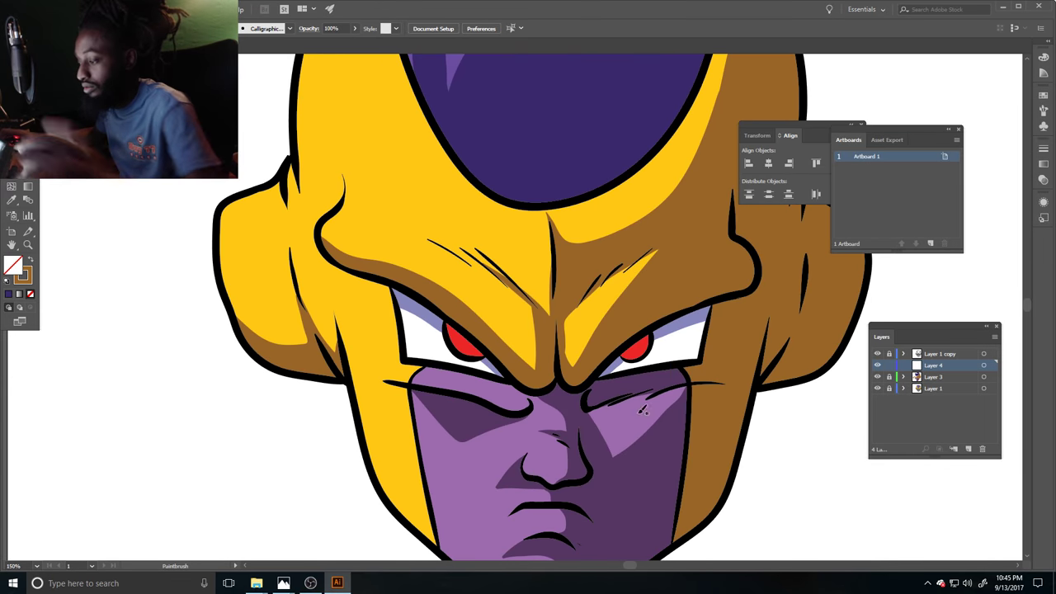
{"action": "scroll", "coordinate": [643, 410], "scroll_direction": "down", "scroll_amount": 2}
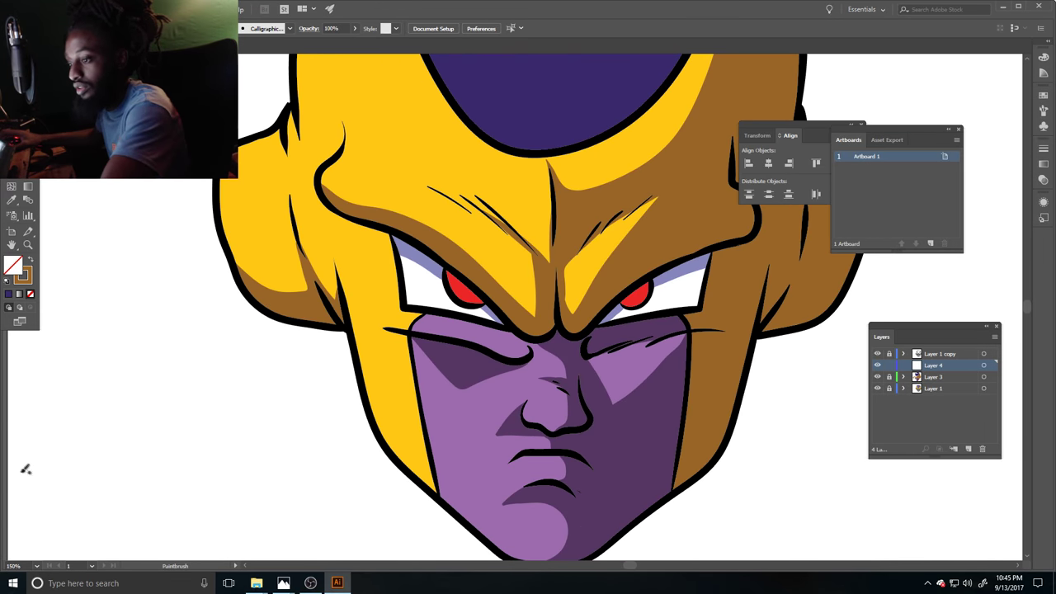
{"action": "double_click", "coordinate": [24, 276]}
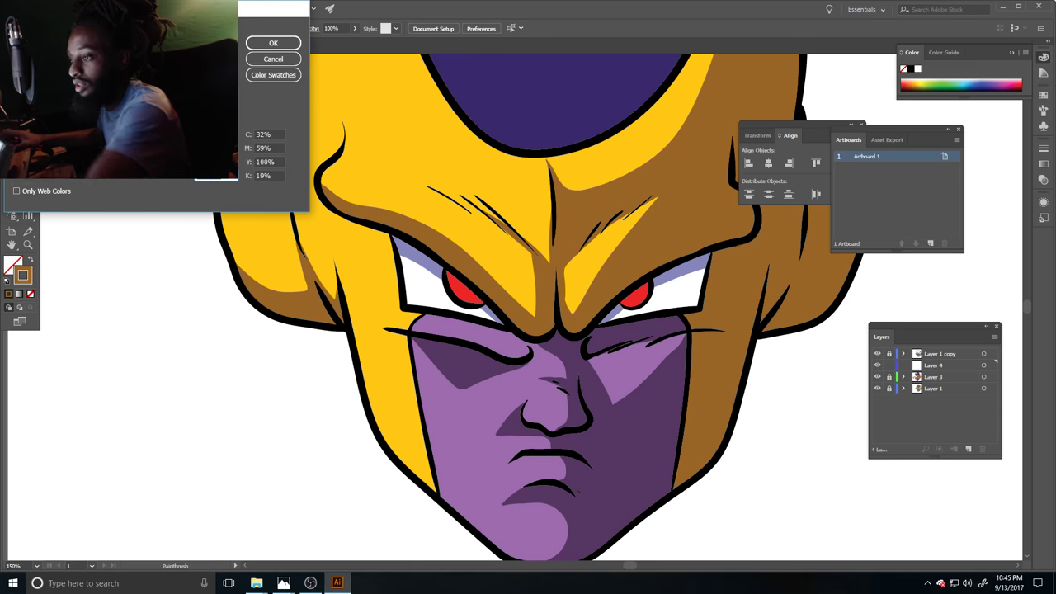
{"action": "left_click", "coordinate": [273, 43]}
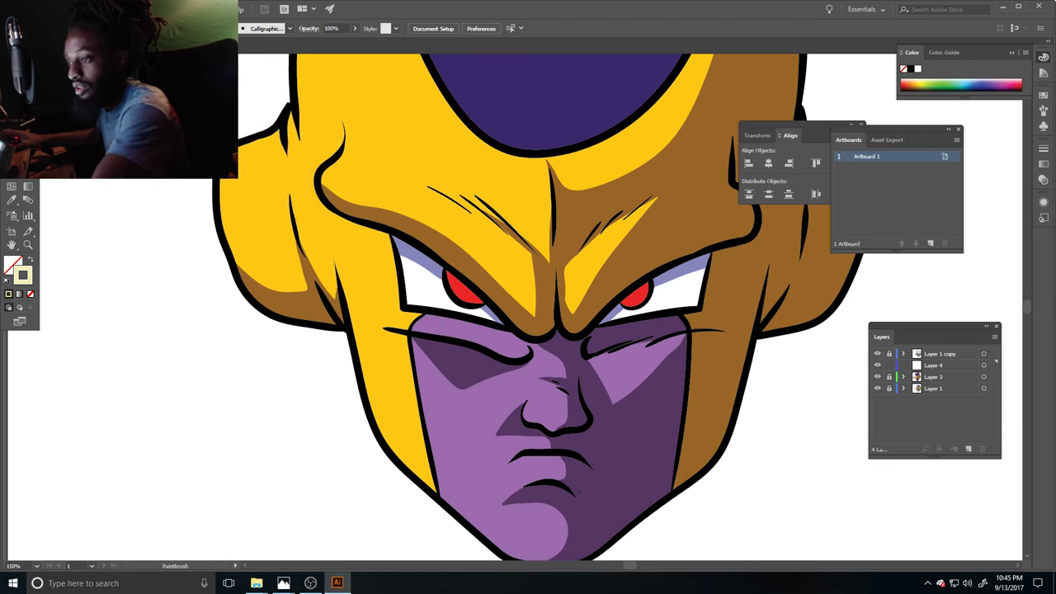
Step: Brush pale yellow highlights down the left cheek band and over the left brow ridge and temple
{"action": "scroll", "coordinate": [450, 506], "scroll_direction": "up", "scroll_amount": 1}
{"action": "mouse_move", "coordinate": [417, 476]}
{"action": "left_mouse_down"}
{"action": "mouse_move", "coordinate": [388, 436]}
{"action": "mouse_move", "coordinate": [355, 310]}
{"action": "left_mouse_up"}
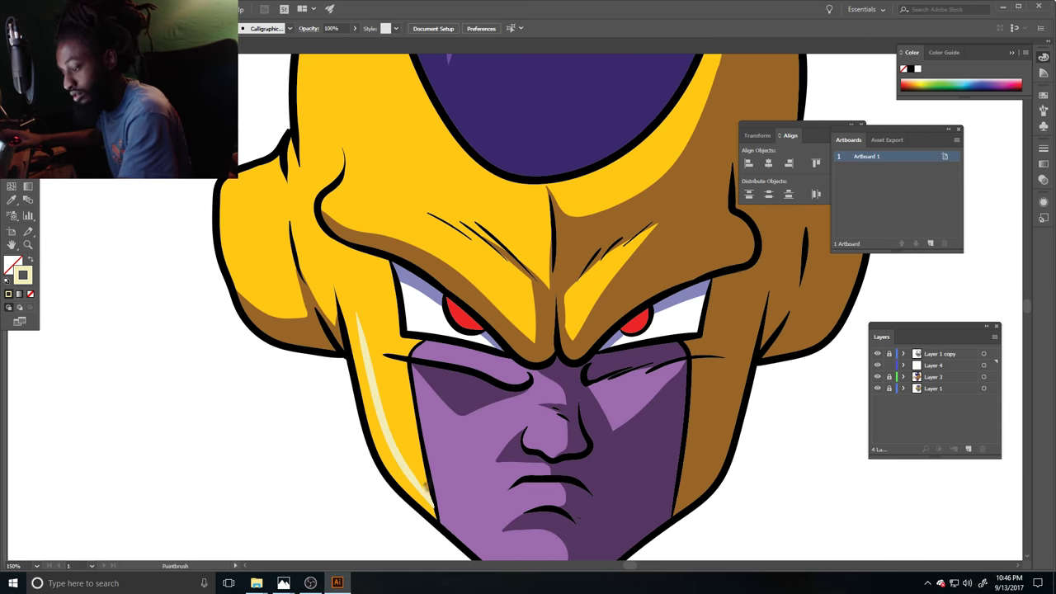
{"action": "mouse_move", "coordinate": [428, 493]}
{"action": "left_mouse_down"}
{"action": "mouse_move", "coordinate": [399, 384]}
{"action": "mouse_move", "coordinate": [354, 302]}
{"action": "left_mouse_up"}
{"action": "mouse_move", "coordinate": [421, 480]}
{"action": "left_mouse_down"}
{"action": "mouse_move", "coordinate": [368, 333]}
{"action": "mouse_move", "coordinate": [382, 312]}
{"action": "left_mouse_up"}
{"action": "scroll", "coordinate": [370, 413], "scroll_direction": "up", "scroll_amount": 4}
{"action": "mouse_move", "coordinate": [395, 252]}
{"action": "left_mouse_down"}
{"action": "mouse_move", "coordinate": [353, 258]}
{"action": "mouse_move", "coordinate": [400, 332]}
{"action": "mouse_move", "coordinate": [360, 290]}
{"action": "mouse_move", "coordinate": [390, 285]}
{"action": "mouse_move", "coordinate": [376, 227]}
{"action": "mouse_move", "coordinate": [385, 262]}
{"action": "left_mouse_up"}
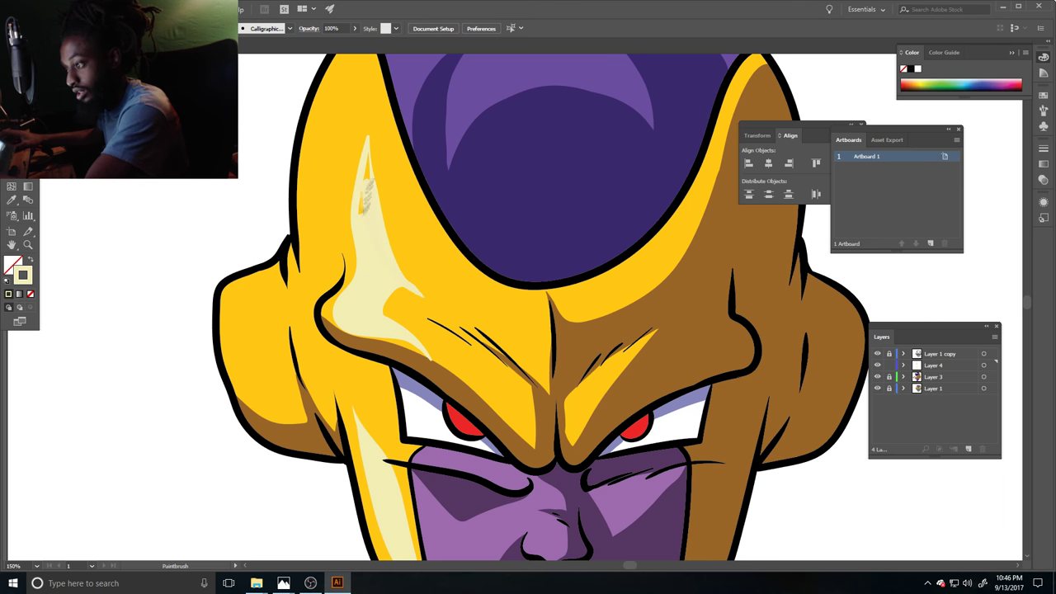
Step: Brush a pale yellow highlight inside the yellow lit area of the right brow
{"action": "key", "text": "ctrl+minus"}
{"action": "key", "text": "ctrl+minus"}
{"action": "key", "text": "ctrl+minus"}
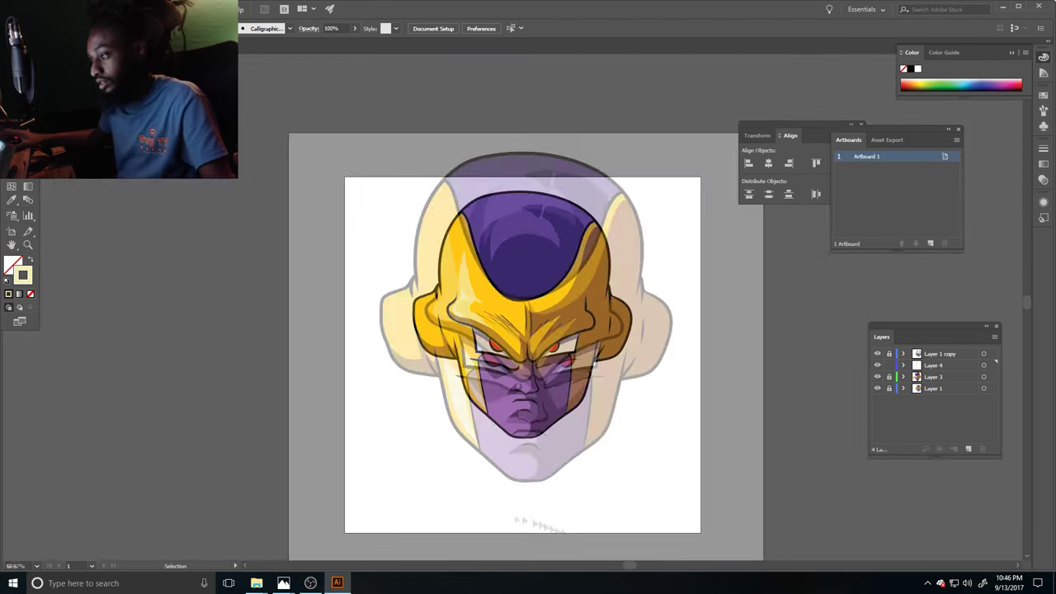
{"action": "key", "text": "ctrl+plus"}
{"action": "key", "text": "ctrl+plus"}
{"action": "key", "text": "ctrl+plus"}
{"action": "key", "text": "ctrl+plus"}
{"action": "mouse_move", "coordinate": [569, 338]}
{"action": "left_mouse_down"}
{"action": "mouse_move", "coordinate": [500, 404]}
{"action": "mouse_move", "coordinate": [577, 335]}
{"action": "mouse_move", "coordinate": [512, 397]}
{"action": "left_mouse_up"}
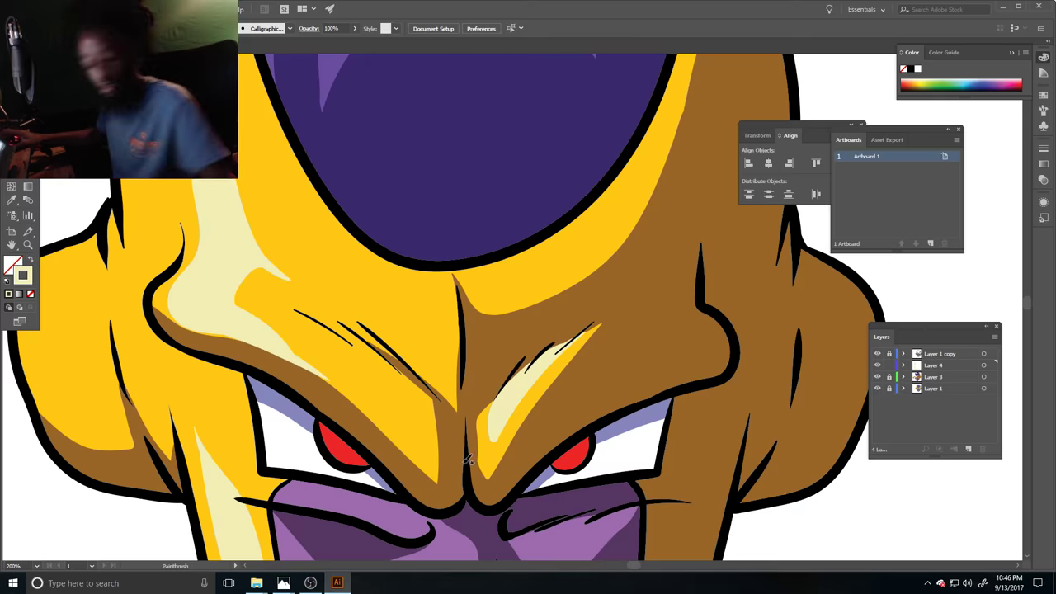
Step: Brush a pale yellow highlight on the upper part of the left ear
{"action": "key", "text": "ctrl+minus"}
{"action": "key", "text": "ctrl+minus"}
{"action": "key", "text": "ctrl+plus"}
{"action": "left_click_drag", "start_coordinate": [329, 460], "coordinate": [457, 459]}
{"action": "mouse_move", "coordinate": [334, 244]}
{"action": "left_mouse_down"}
{"action": "mouse_move", "coordinate": [328, 322]}
{"action": "mouse_move", "coordinate": [286, 329]}
{"action": "mouse_move", "coordinate": [326, 252]}
{"action": "mouse_move", "coordinate": [323, 301]}
{"action": "mouse_move", "coordinate": [325, 262]}
{"action": "left_mouse_up"}
{"action": "key", "text": "ctrl+minus"}
{"action": "left_click_drag", "start_coordinate": [701, 519], "coordinate": [640, 442]}
Step: Sample the light purple of the face and lighten the fill colour to pale pink
{"action": "key", "text": "ctrl+plus"}
{"action": "key", "text": "ctrl+plus"}
{"action": "key", "text": "i"}
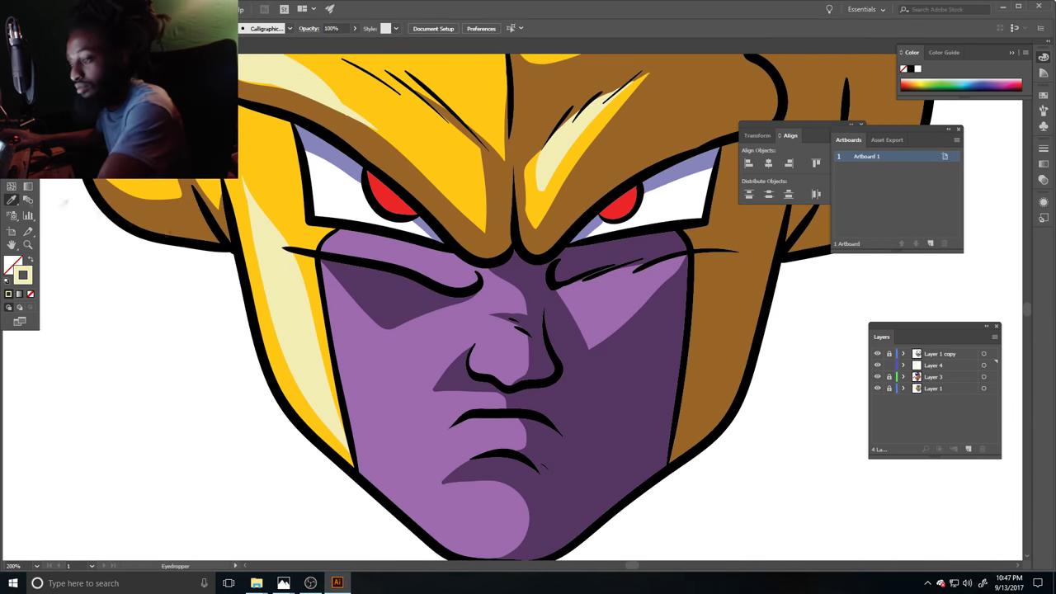
{"action": "left_click", "coordinate": [408, 363]}
{"action": "double_click", "coordinate": [13, 264]}
{"action": "left_click", "coordinate": [40, 42]}
{"action": "left_click", "coordinate": [273, 42]}
Step: Brush pale pink highlights on the nose, below the mouth, along the left jaw and under the right eye
{"action": "key", "text": "b"}
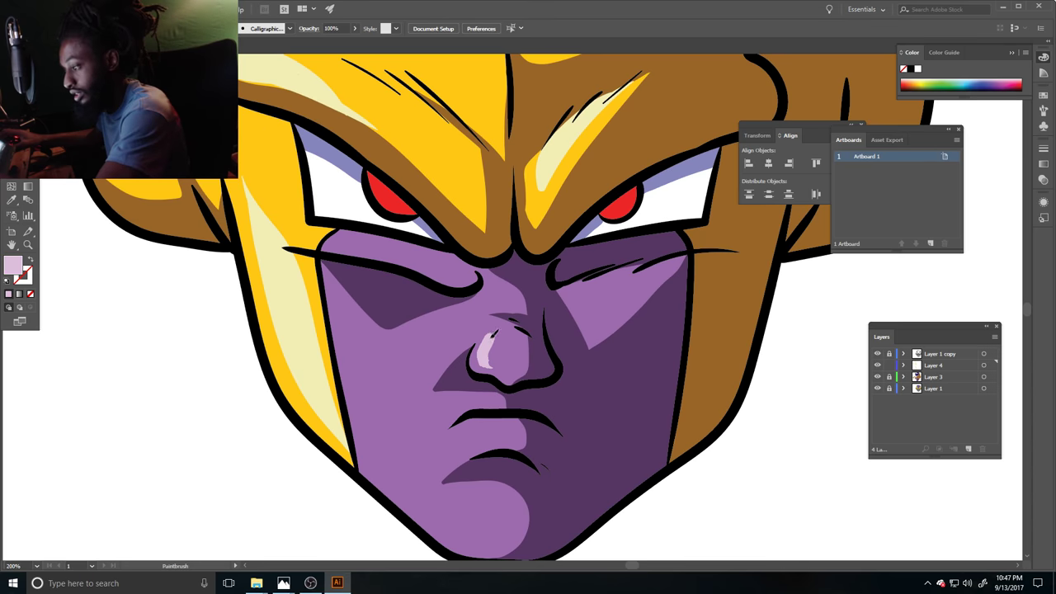
{"action": "key", "text": "shift+x"}
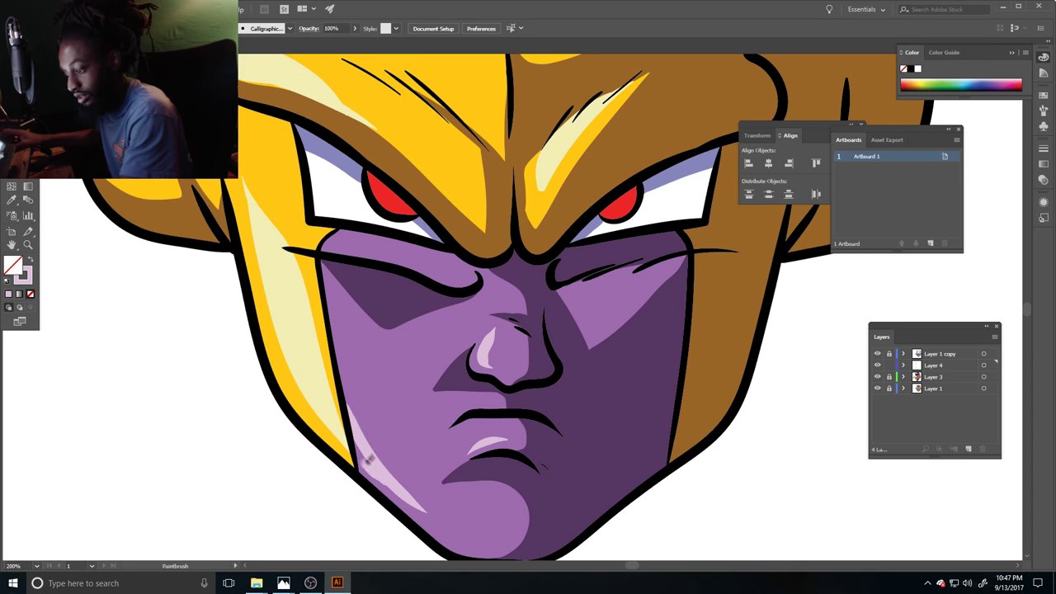
{"action": "key", "text": "ctrl+0"}
{"action": "key", "text": "ctrl+plus"}
{"action": "key", "text": "ctrl+plus"}
{"action": "key", "text": "ctrl+plus"}
{"action": "mouse_move", "coordinate": [490, 312]}
{"action": "left_mouse_down"}
{"action": "mouse_move", "coordinate": [402, 334]}
{"action": "mouse_move", "coordinate": [429, 336]}
{"action": "left_mouse_up"}
Step: Brush a pale pink oval highlight and a broad reflection along the upper edge of the purple dome
{"action": "key", "text": "ctrl+0"}
{"action": "key", "text": "ctrl+plus"}
{"action": "key", "text": "ctrl+plus"}
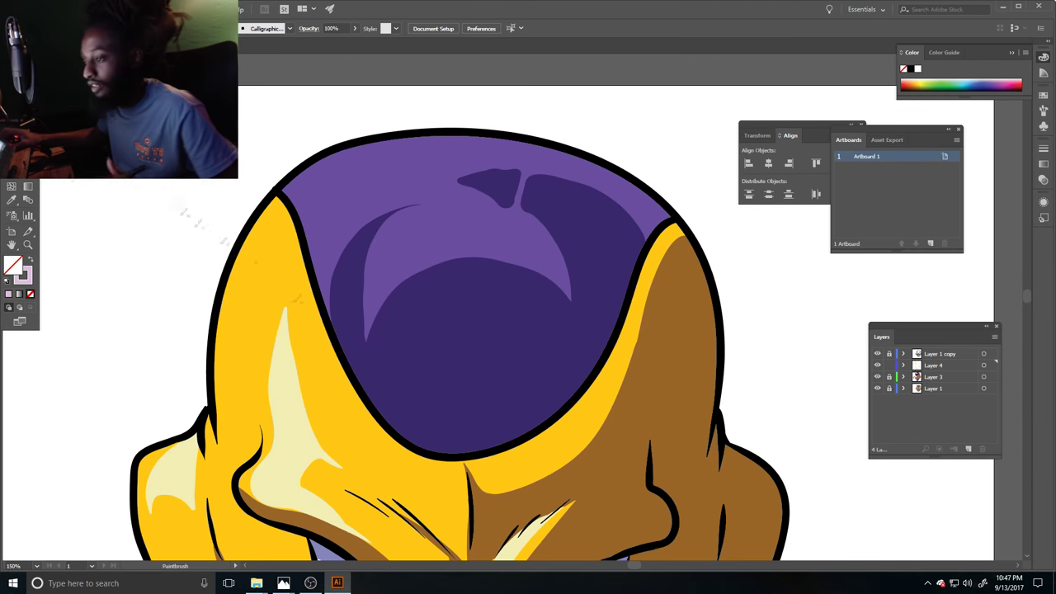
{"action": "mouse_move", "coordinate": [411, 294]}
{"action": "left_mouse_down"}
{"action": "mouse_move", "coordinate": [425, 240]}
{"action": "mouse_move", "coordinate": [416, 279]}
{"action": "left_mouse_up"}
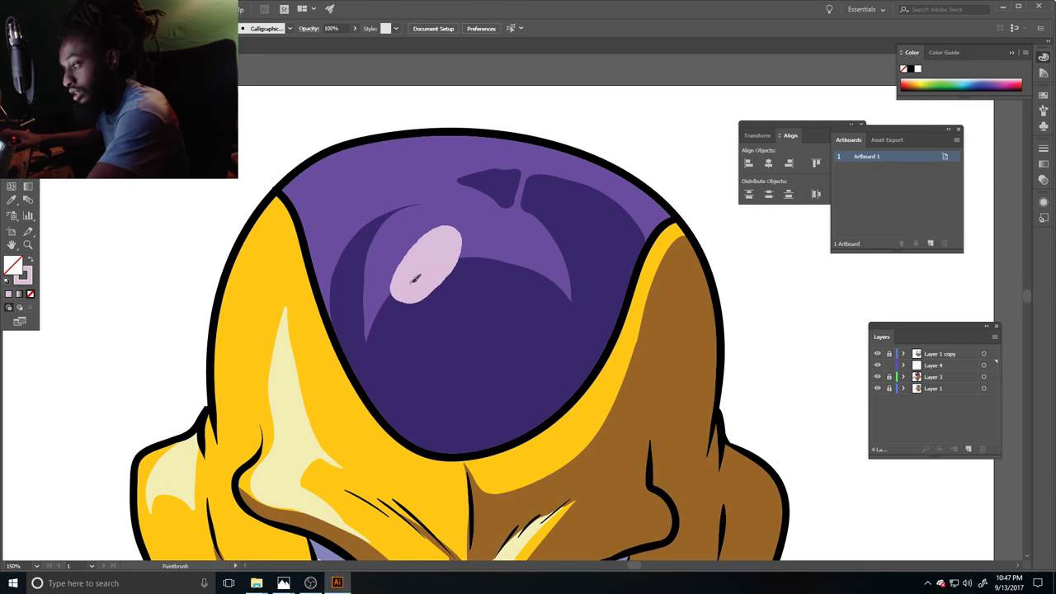
{"action": "mouse_move", "coordinate": [321, 285]}
{"action": "left_mouse_down"}
{"action": "mouse_move", "coordinate": [359, 188]}
{"action": "mouse_move", "coordinate": [482, 142]}
{"action": "mouse_move", "coordinate": [610, 177]}
{"action": "mouse_move", "coordinate": [670, 216]}
{"action": "left_mouse_up"}
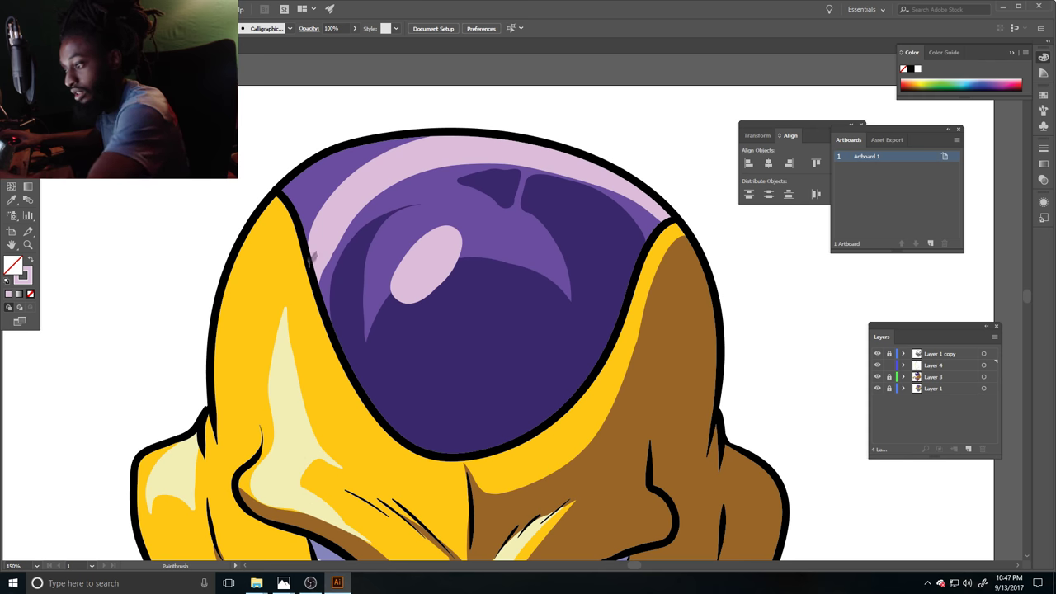
{"action": "mouse_move", "coordinate": [312, 262]}
{"action": "left_mouse_down"}
{"action": "mouse_move", "coordinate": [299, 196]}
{"action": "mouse_move", "coordinate": [313, 172]}
{"action": "mouse_move", "coordinate": [434, 141]}
{"action": "left_mouse_up"}
{"action": "left_click_drag", "start_coordinate": [310, 220], "coordinate": [365, 168]}
{"action": "mouse_move", "coordinate": [361, 216]}
{"action": "left_mouse_down"}
{"action": "mouse_move", "coordinate": [410, 163]}
{"action": "mouse_move", "coordinate": [398, 198]}
{"action": "left_mouse_up"}
Step: Pick up the pale yellow highlight colour and brush a thin highlight along the right rim of the dome
{"action": "key", "text": "ctrl+minus"}
{"action": "key", "text": "ctrl+minus"}
{"action": "key", "text": "ctrl+minus"}
{"action": "scroll", "coordinate": [658, 506], "scroll_direction": "down", "scroll_amount": 1}
{"action": "key", "text": "ctrl+plus"}
{"action": "key", "text": "ctrl+plus"}
{"action": "key", "text": "ctrl+plus"}
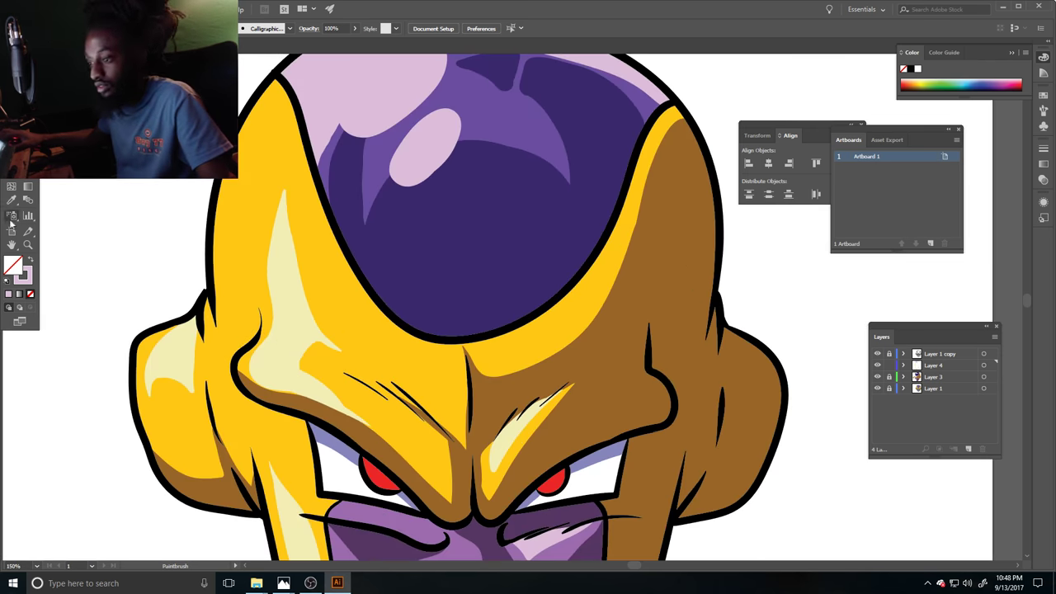
{"action": "left_click", "coordinate": [11, 200]}
{"action": "left_click", "coordinate": [299, 368]}
{"action": "key", "text": "ctrl+0"}
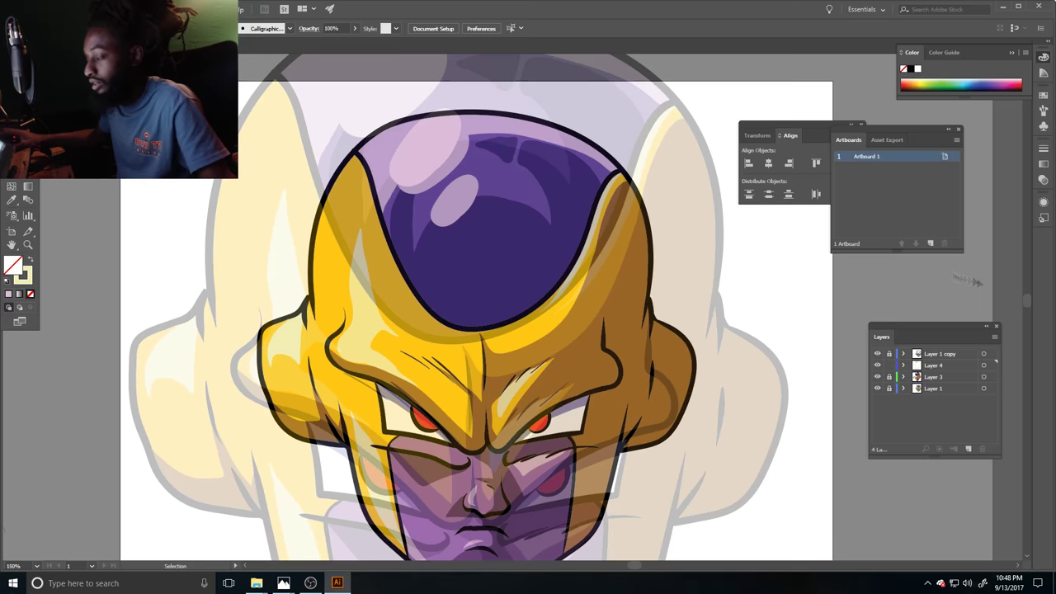
{"action": "key", "text": "b"}
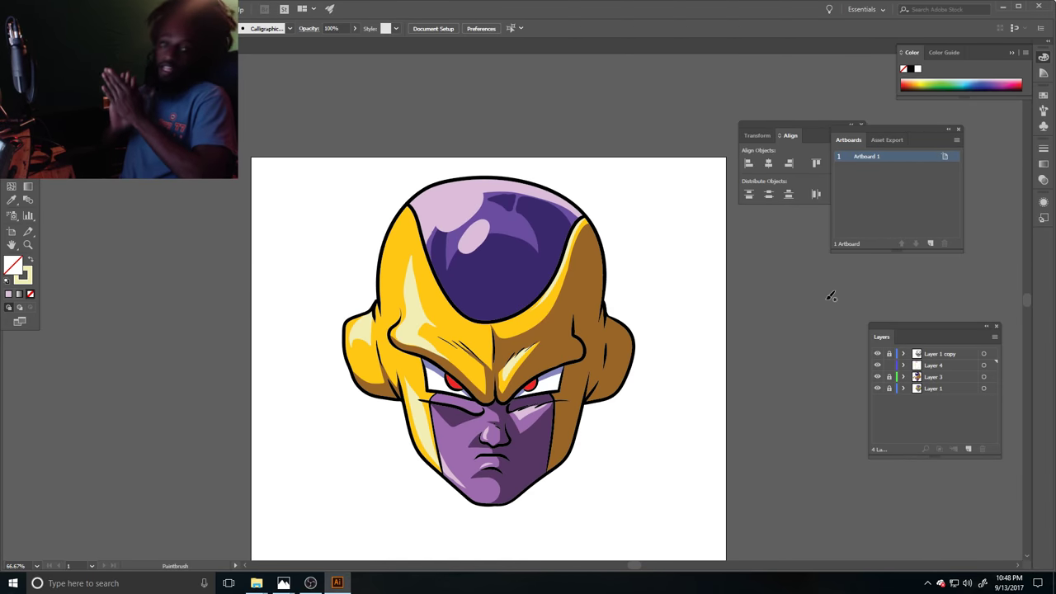